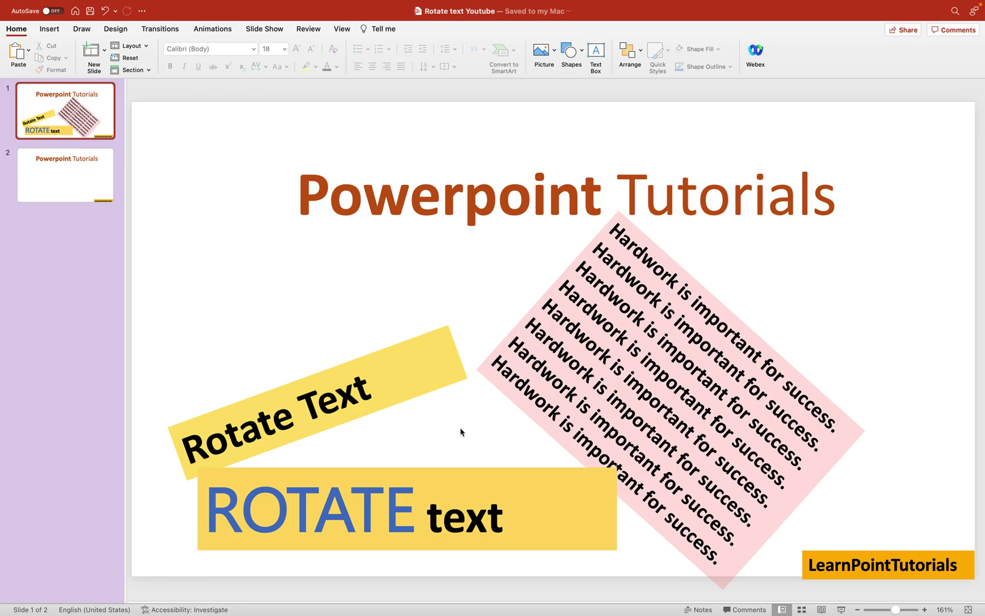
- Display slide 2, which holds only the Powerpoint Tutorials title and logo
{"action": "left_click", "coordinate": [80, 182]}
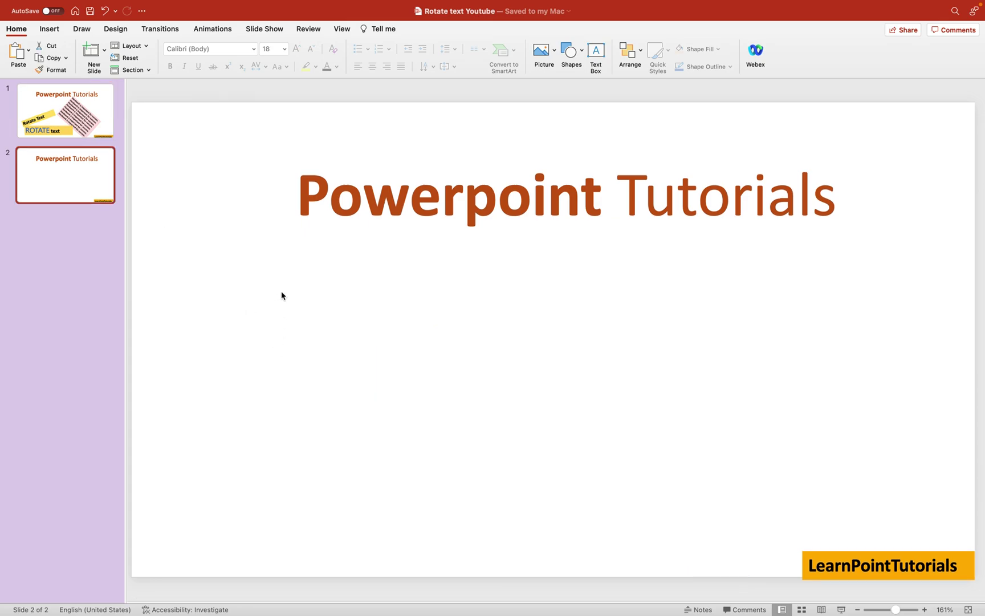
{"action": "left_click", "coordinate": [52, 33]}
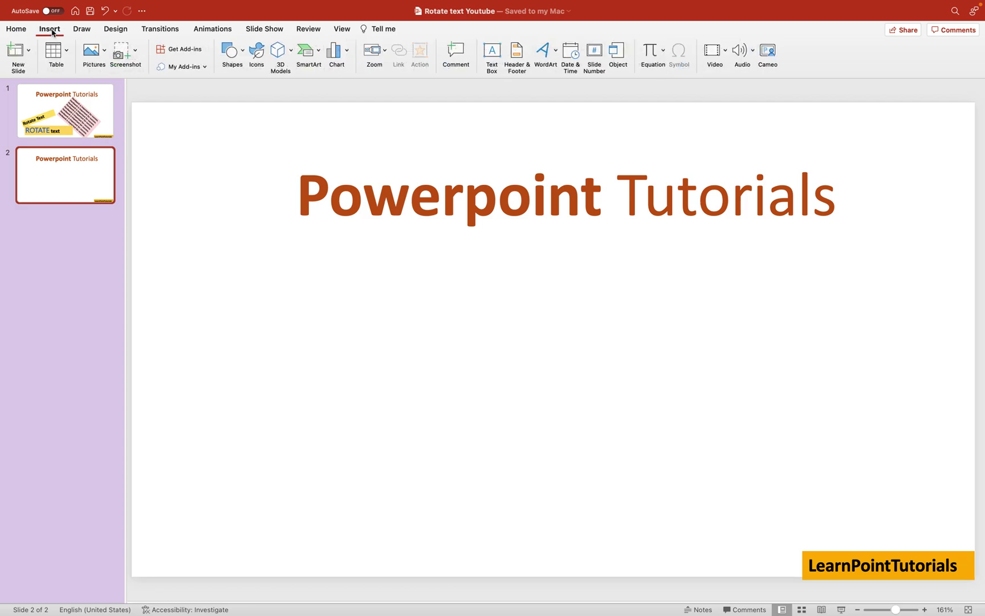
- Insert a text box on slide 2 reading 'Grapes are sour!!!!'
{"action": "left_click", "coordinate": [489, 54]}
{"action": "left_click", "coordinate": [211, 295]}
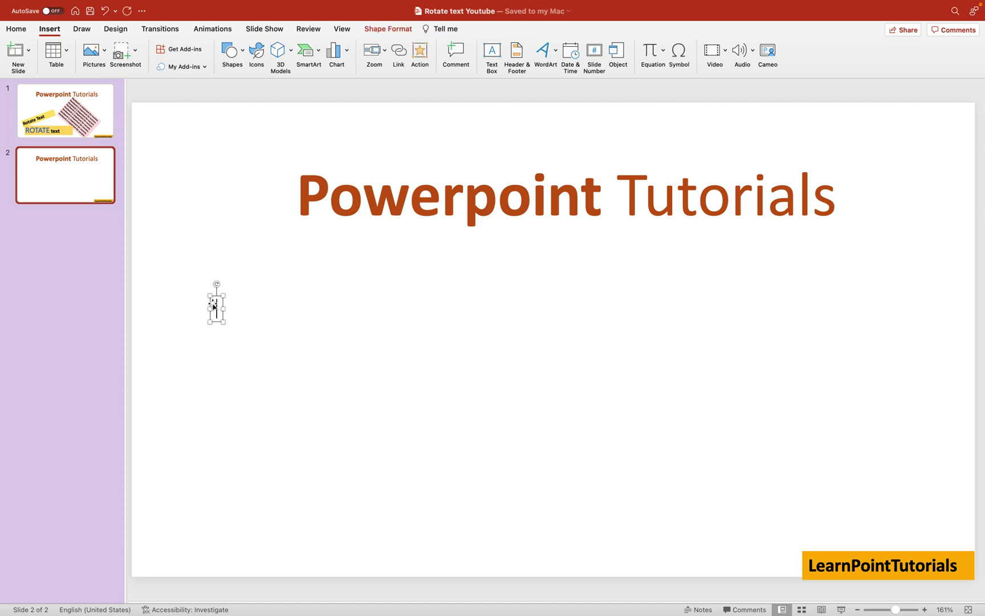
{"action": "type", "text": "Grapes are s"}
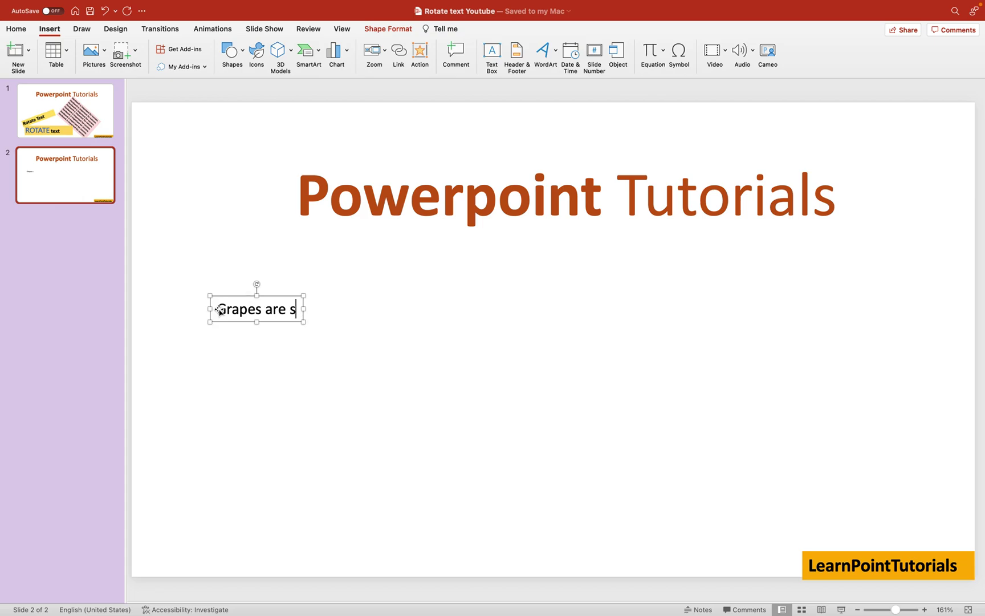
{"action": "type", "text": "our!!!!"}
{"action": "left_click", "coordinate": [249, 382]}
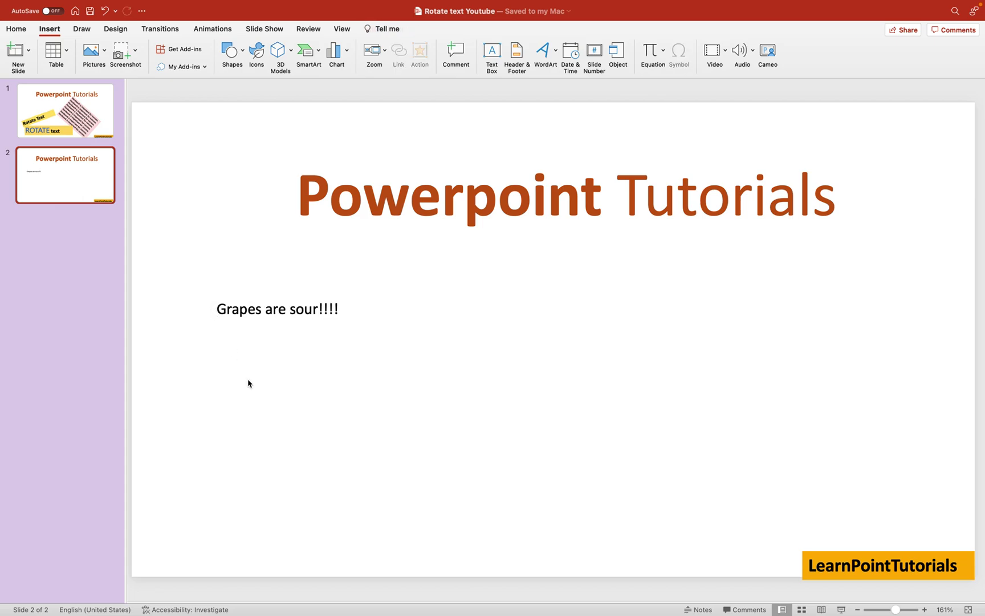
- Set the 'Grapes are sour!!!!' text to 48 pt font size
{"action": "left_click", "coordinate": [290, 312]}
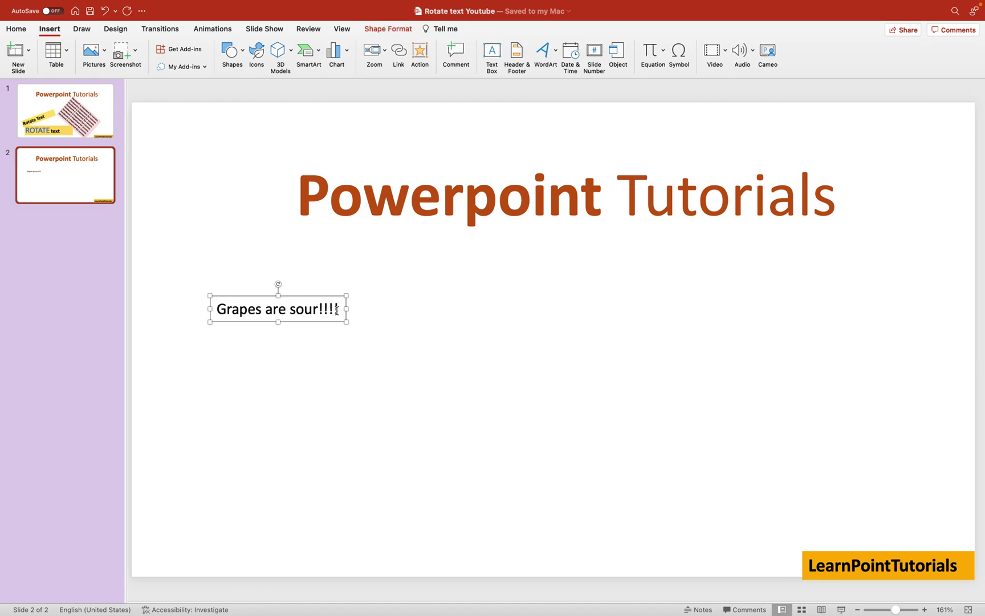
{"action": "left_click_drag", "start_coordinate": [338, 311], "coordinate": [228, 309]}
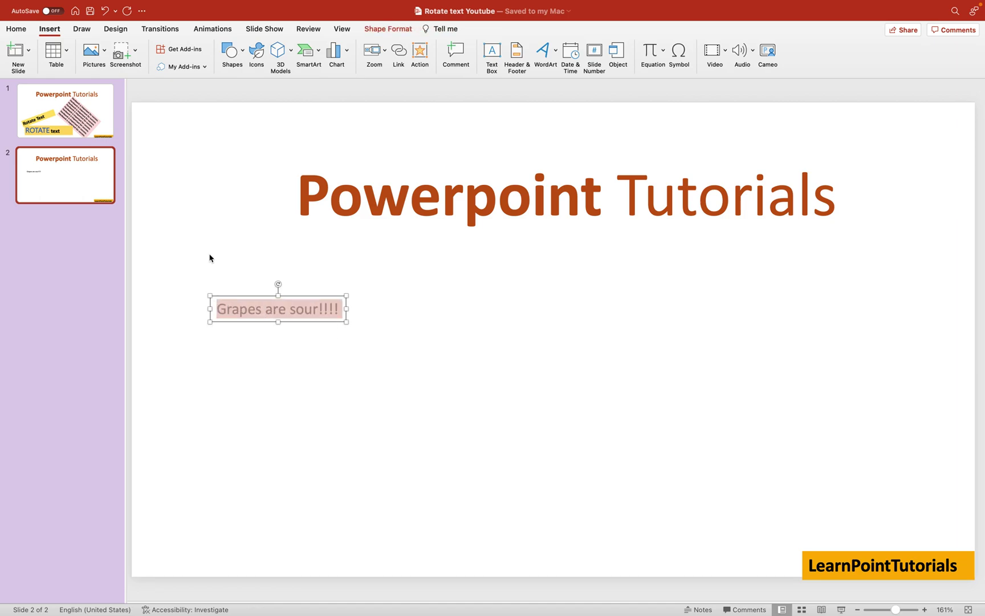
{"action": "left_click", "coordinate": [18, 30]}
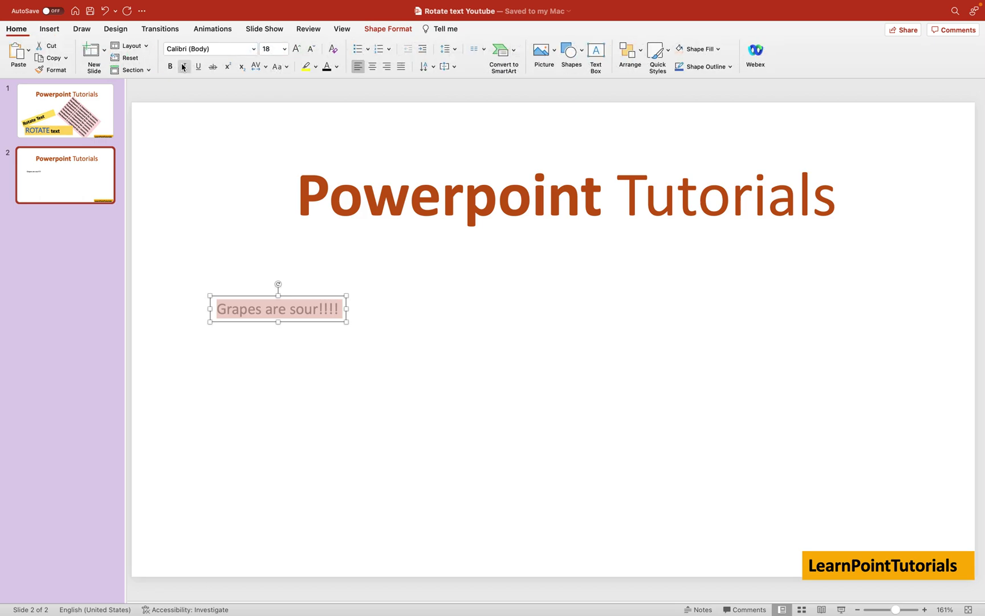
{"action": "left_click", "coordinate": [284, 49]}
{"action": "left_click", "coordinate": [279, 259]}
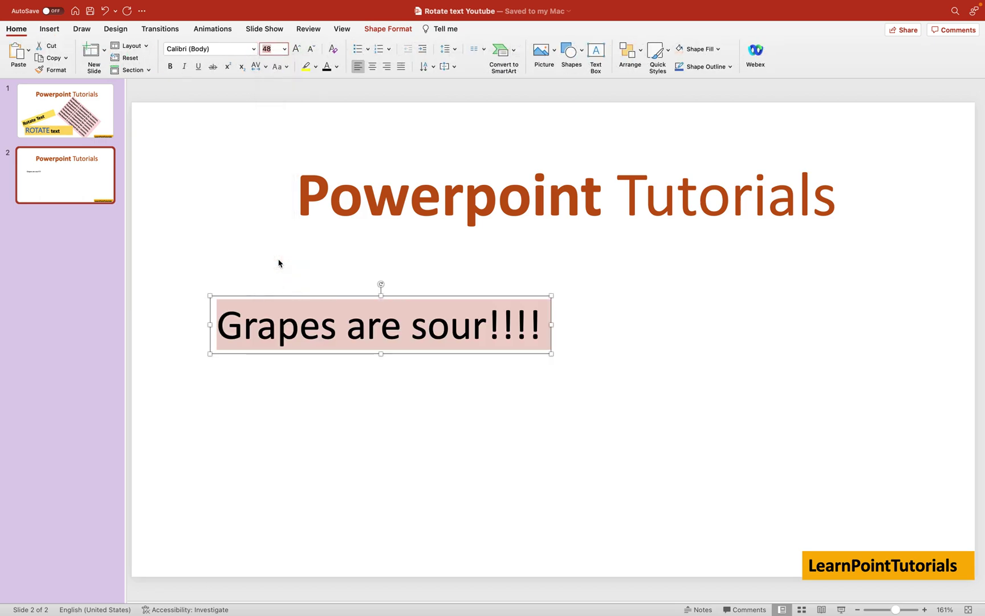
{"action": "left_click", "coordinate": [259, 115]}
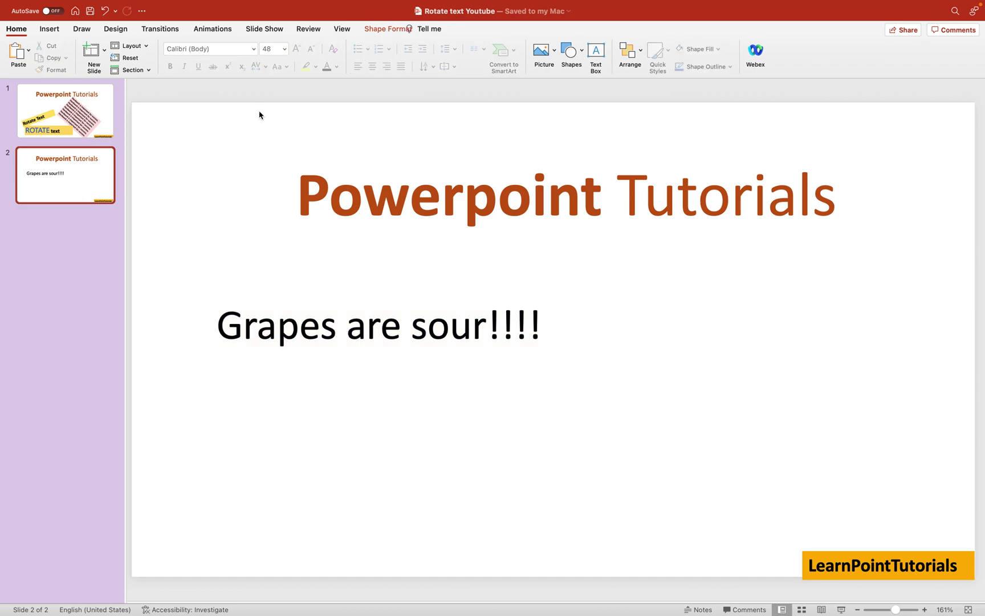
- Open Format Text Effects for the 'Grapes are sour!!!!' text from its shortcut menu
{"action": "left_click", "coordinate": [298, 310]}
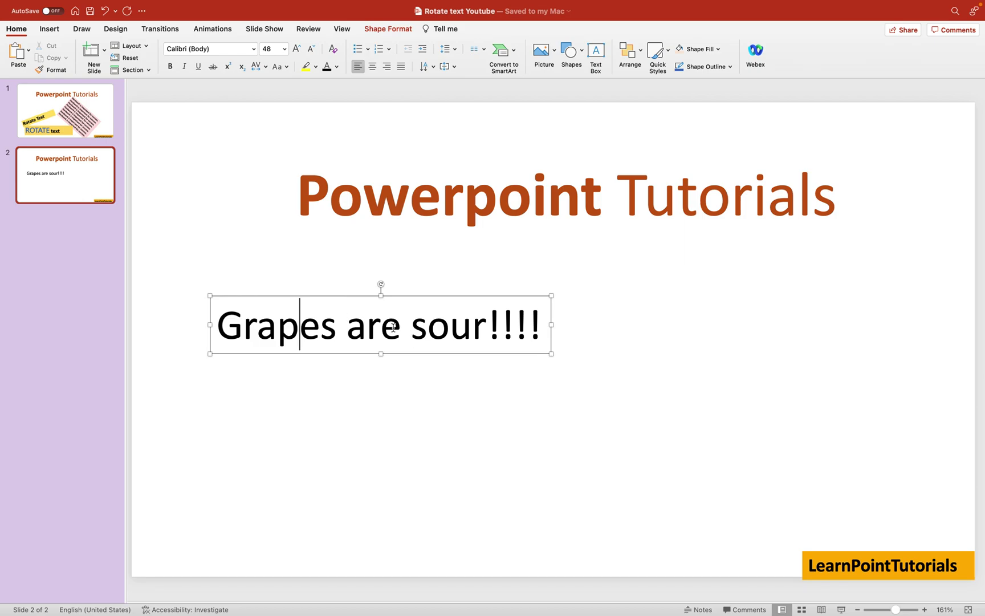
{"action": "left_click", "coordinate": [351, 328]}
{"action": "left_click", "coordinate": [371, 330]}
{"action": "left_click", "coordinate": [429, 327]}
{"action": "right_click", "coordinate": [431, 330]}
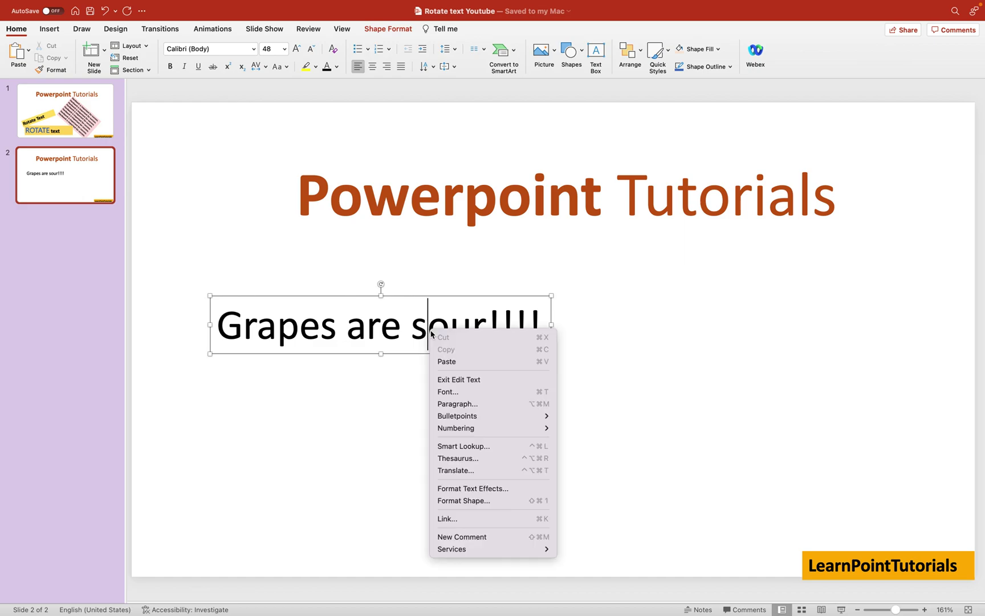
{"action": "left_click", "coordinate": [457, 489]}
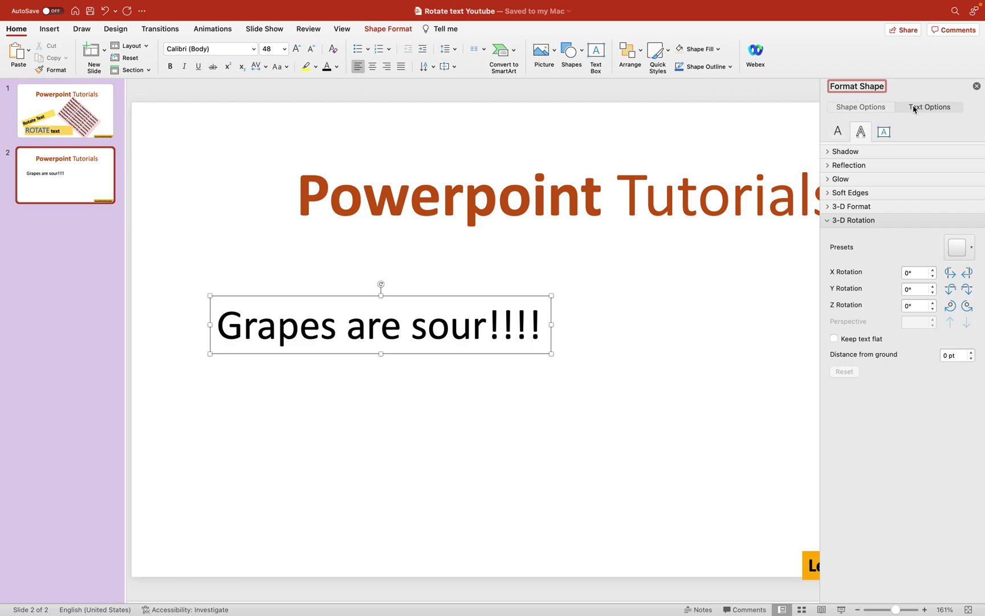
{"action": "left_click", "coordinate": [872, 107]}
- Set the text's 3-D Z Rotation to 30° under Text Options
{"action": "left_click", "coordinate": [930, 108]}
{"action": "left_click", "coordinate": [843, 221]}
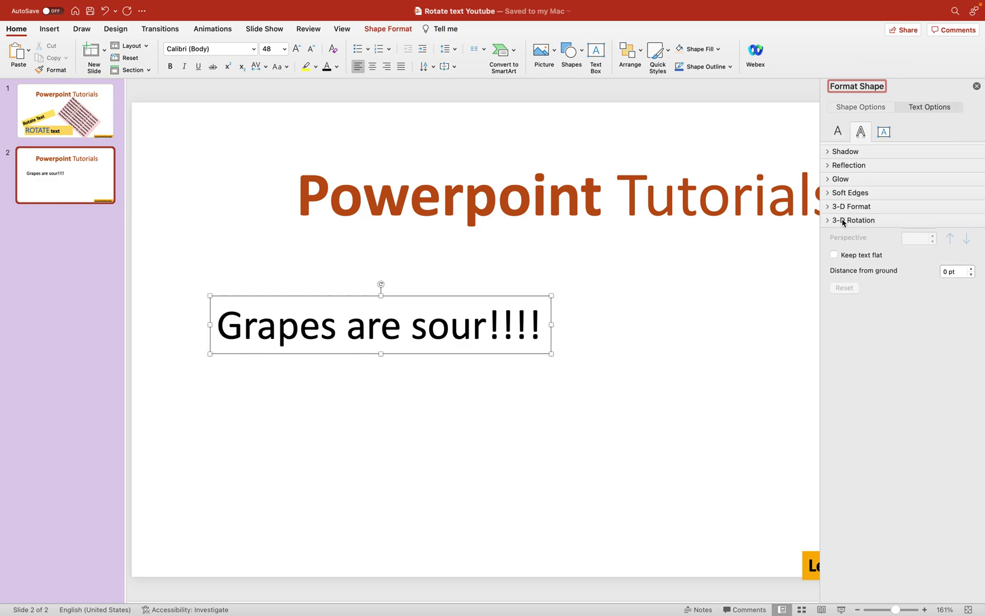
{"action": "left_click", "coordinate": [841, 220]}
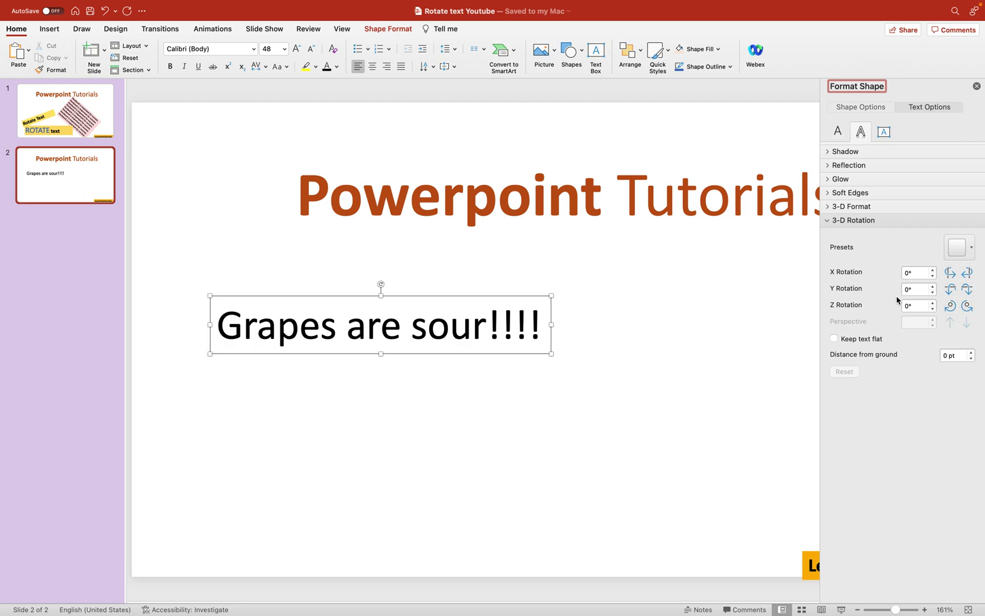
{"action": "left_click", "coordinate": [907, 307]}
{"action": "key", "text": "BackSpace"}
{"action": "key", "text": "Return"}
{"action": "left_click", "coordinate": [496, 424]}
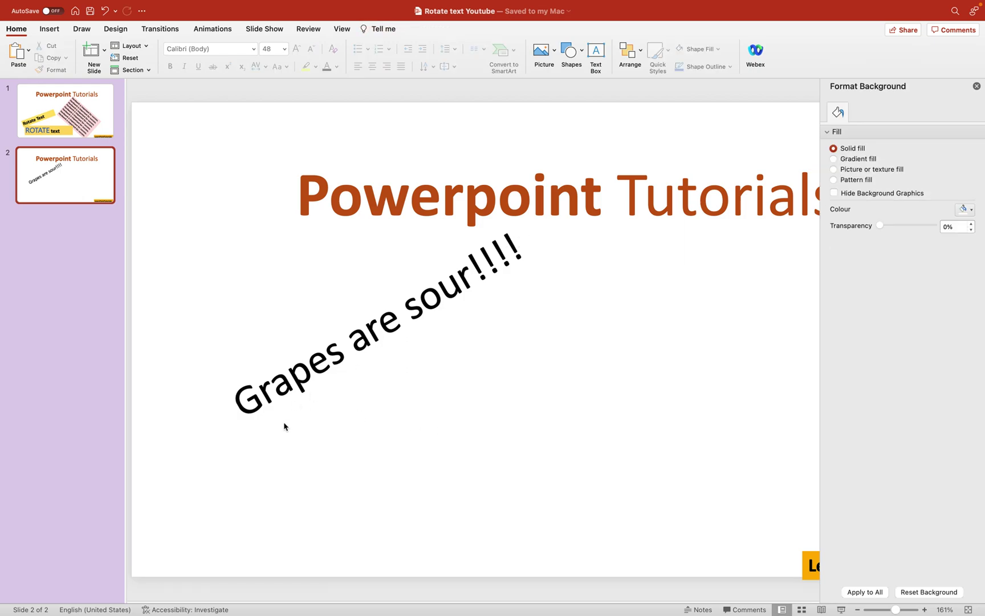
- Bring up the Text Effects 3-D Rotation settings for the rotated Grapes text box
{"action": "left_click", "coordinate": [473, 264]}
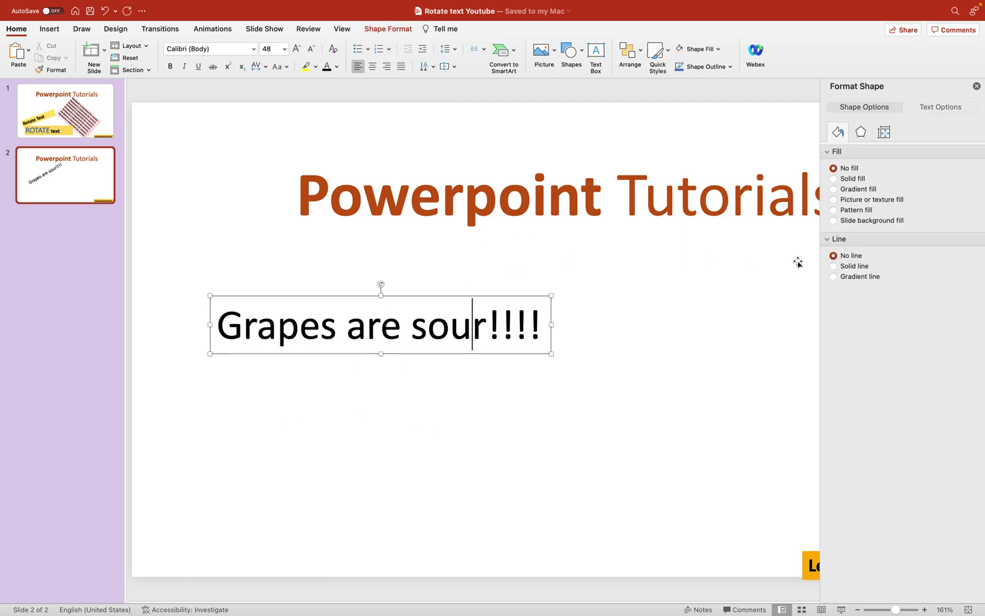
{"action": "left_click", "coordinate": [861, 133]}
{"action": "left_click", "coordinate": [939, 108]}
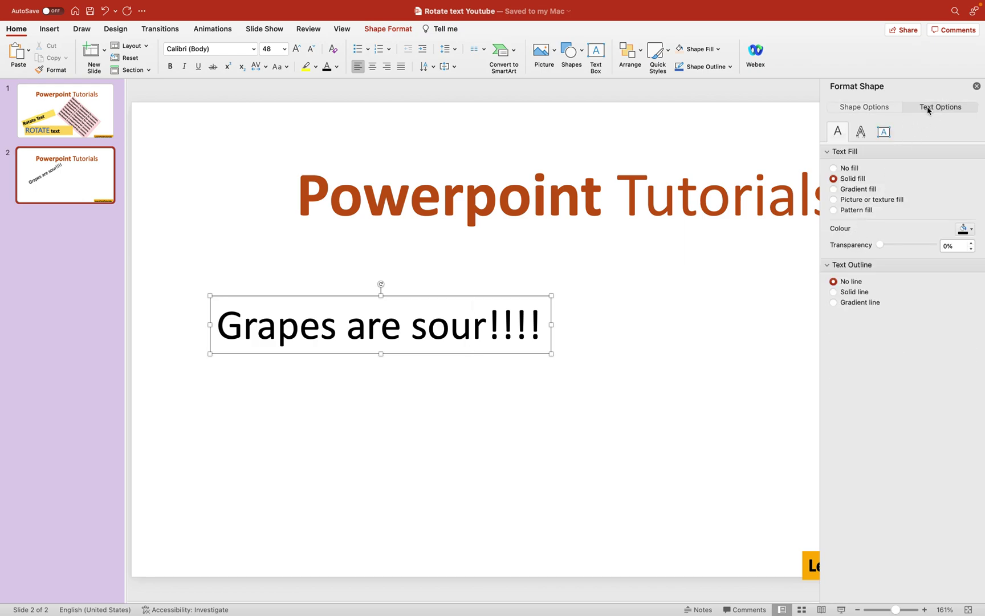
{"action": "left_click", "coordinate": [861, 133]}
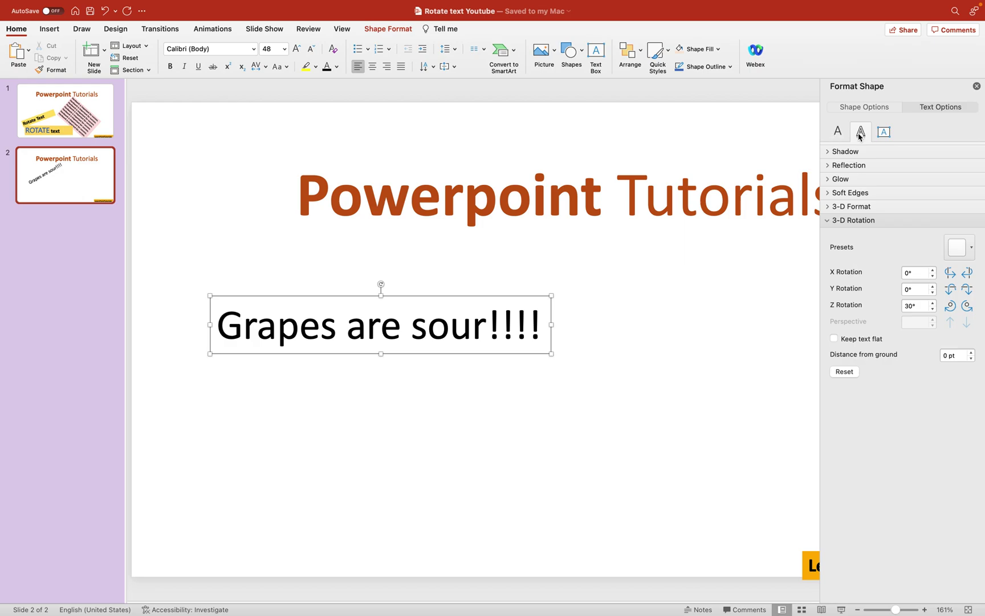
{"action": "left_click", "coordinate": [840, 135]}
{"action": "left_click", "coordinate": [863, 135]}
{"action": "left_click", "coordinate": [884, 132]}
{"action": "left_click", "coordinate": [864, 133]}
- Set X Rotation to 10°, keeping the existing 30° Z rotation
{"action": "left_click", "coordinate": [902, 274]}
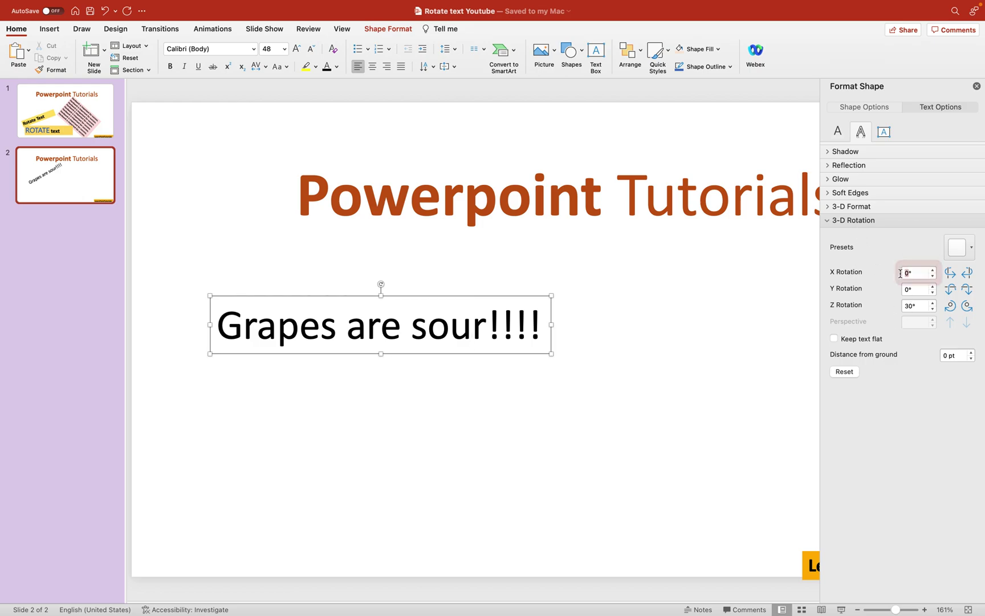
{"action": "key", "text": "BackSpace"}
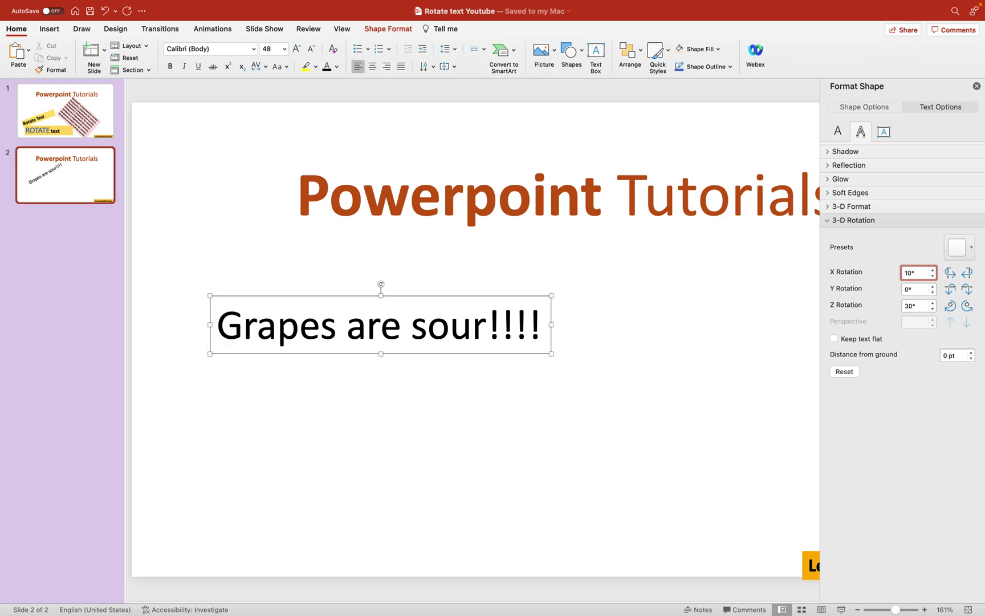
{"action": "key", "text": "Return"}
{"action": "left_click", "coordinate": [810, 396]}
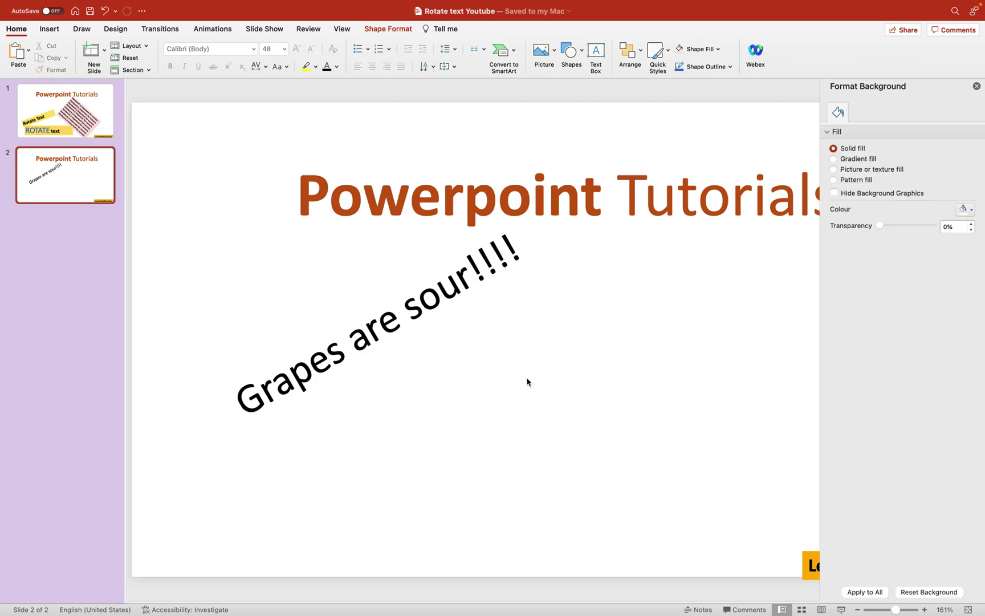
{"action": "left_click", "coordinate": [497, 338]}
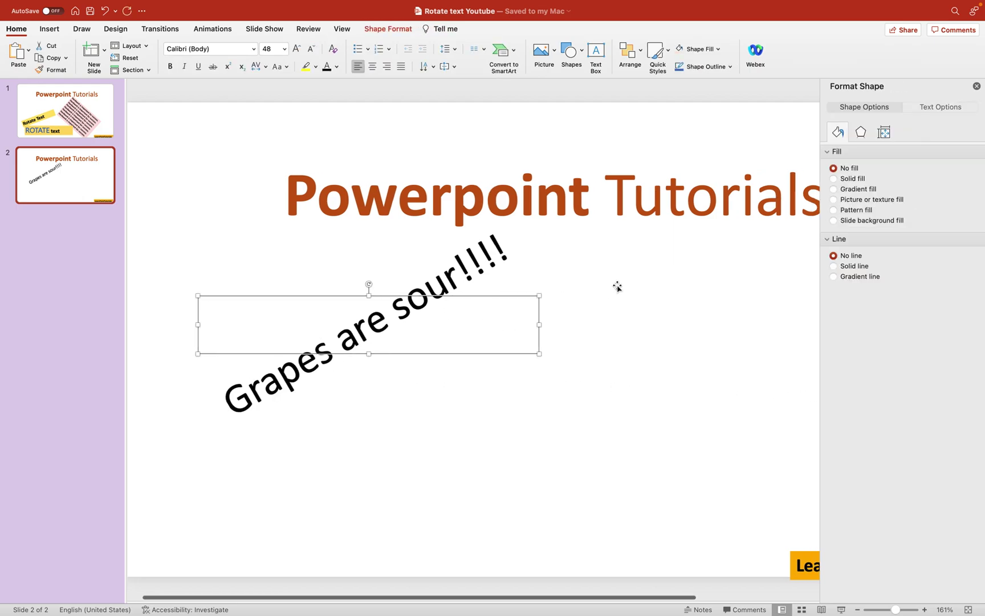
{"action": "scroll", "coordinate": [617, 287], "scroll_direction": "right", "scroll_amount": 3}
{"action": "left_click", "coordinate": [277, 407]}
{"action": "left_click", "coordinate": [273, 361]}
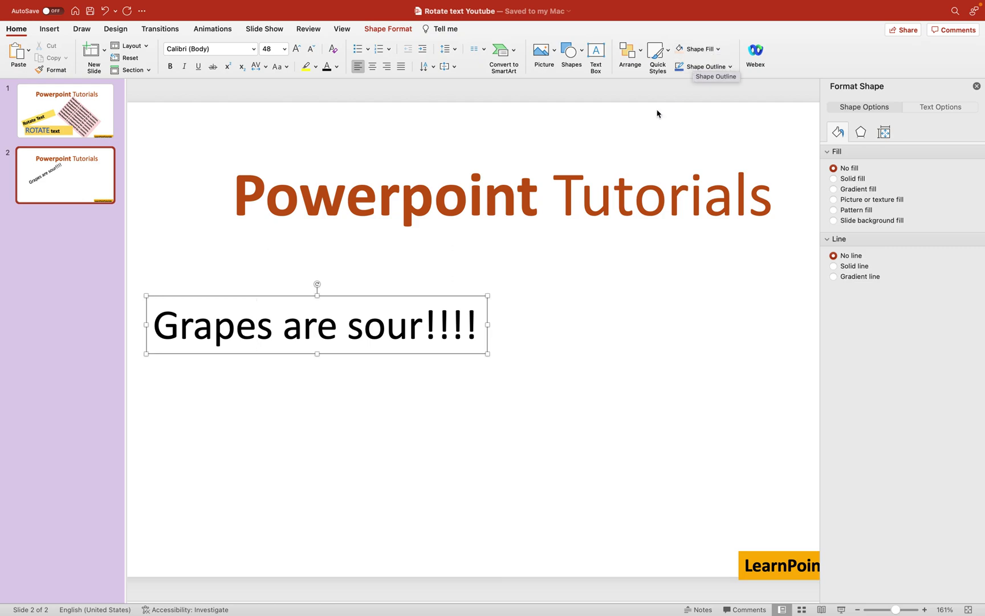
{"action": "left_click", "coordinate": [11, 32]}
{"action": "left_click", "coordinate": [12, 32]}
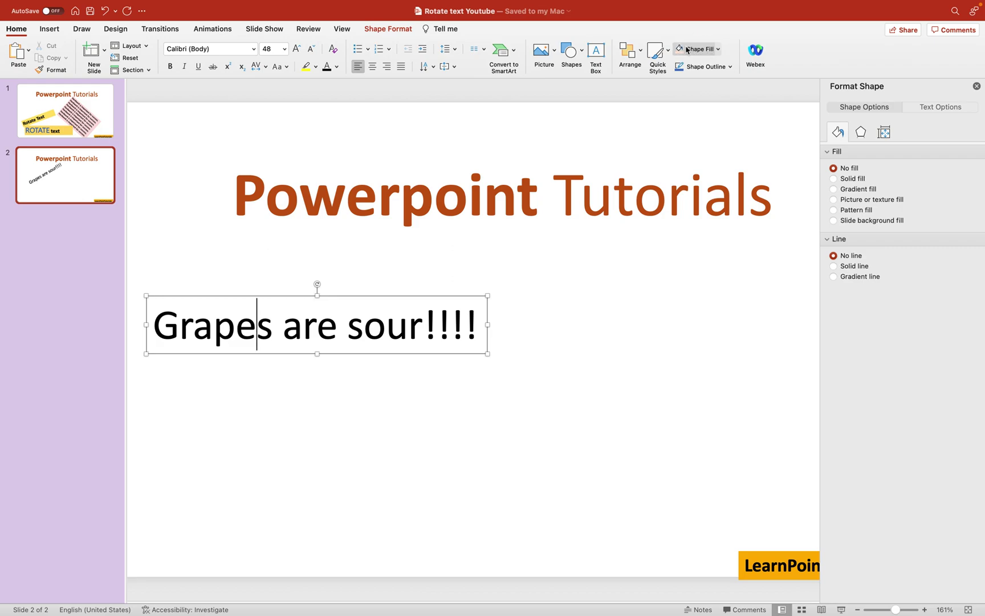
{"action": "left_click", "coordinate": [718, 50]}
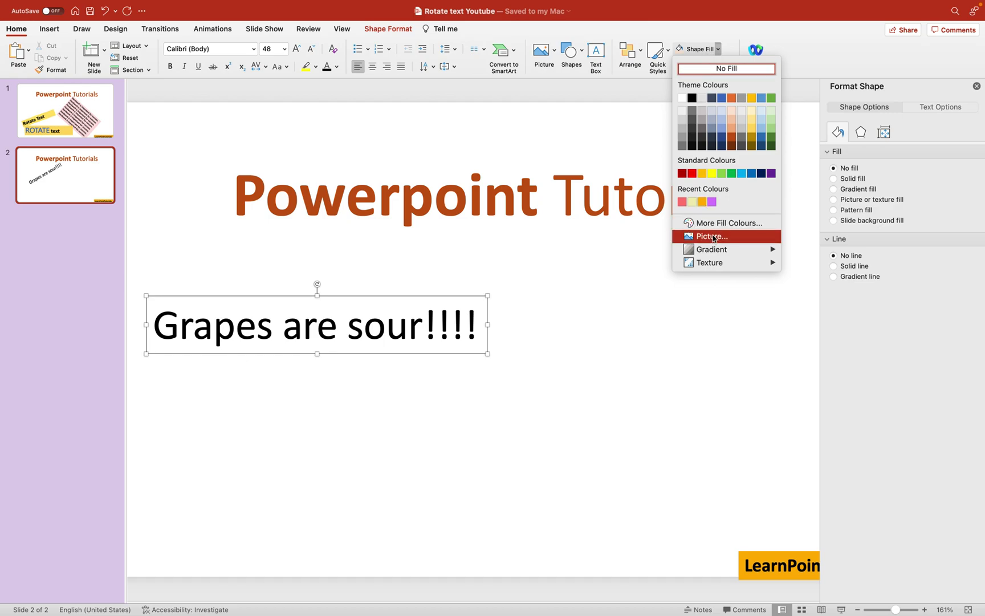
- Fill the 'Grapes are sour!!!!' box with a light green theme colour
{"action": "mouse_move", "coordinate": [711, 255]}
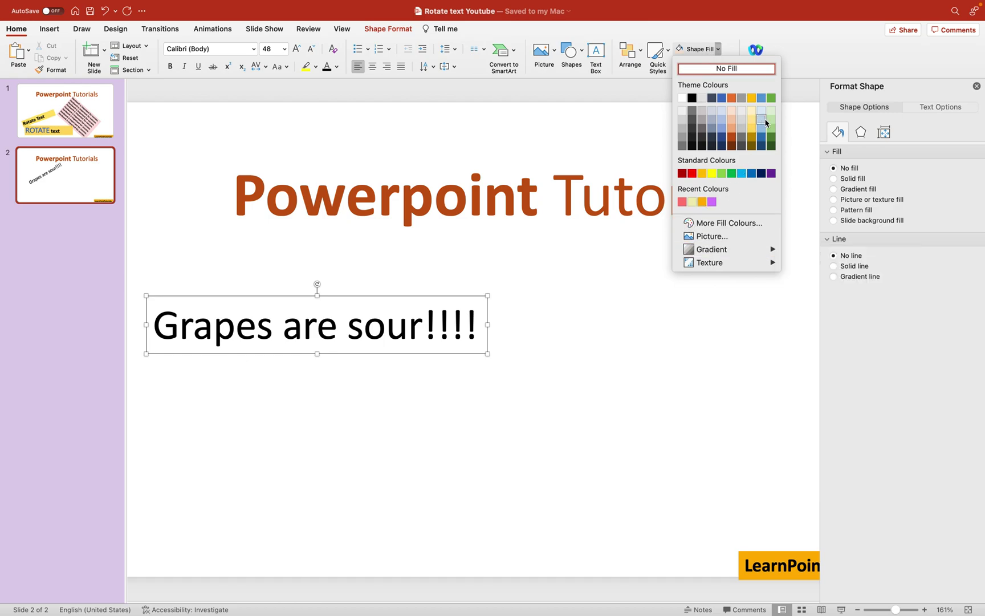
{"action": "left_click", "coordinate": [769, 122]}
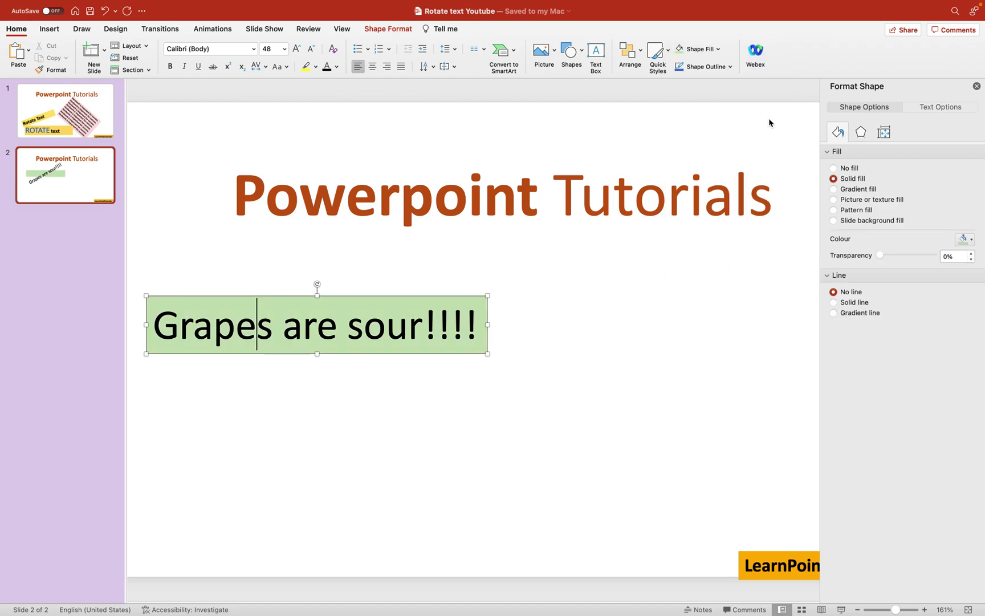
{"action": "left_click", "coordinate": [461, 420]}
- Reselect the green box and check that its text still shows rotated
{"action": "left_click", "coordinate": [367, 345]}
{"action": "left_click", "coordinate": [370, 387]}
{"action": "left_click", "coordinate": [412, 327]}
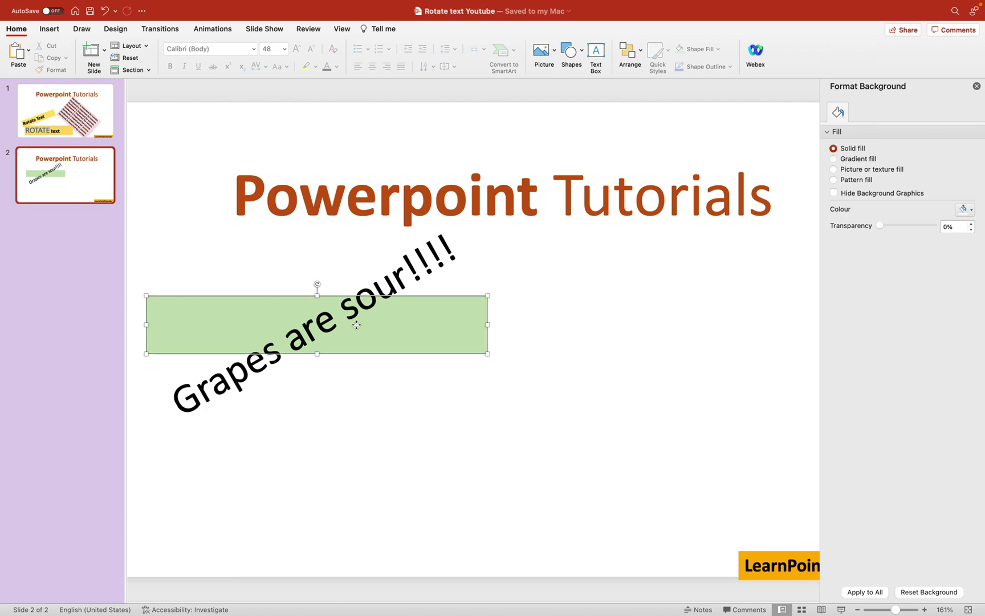
{"action": "left_click", "coordinate": [222, 379]}
{"action": "left_click", "coordinate": [379, 347]}
{"action": "left_click", "coordinate": [409, 342]}
{"action": "left_click", "coordinate": [414, 382]}
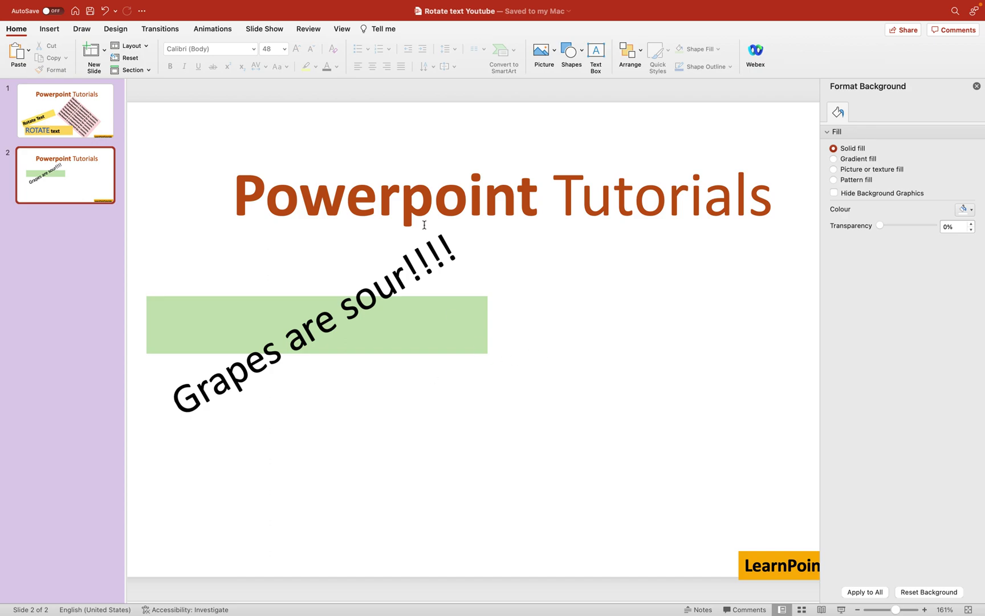
{"action": "left_click", "coordinate": [46, 30]}
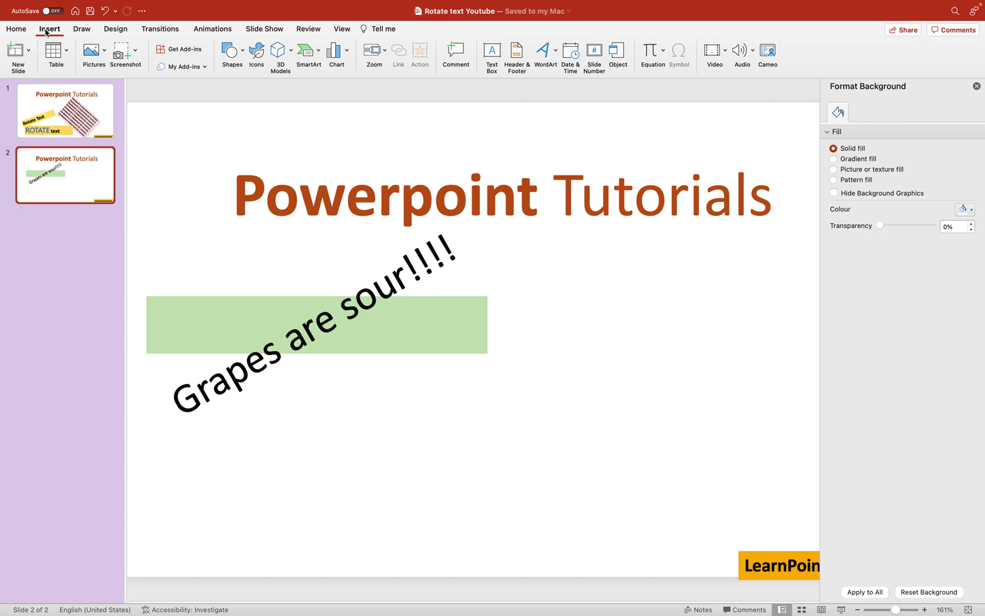
- Add a text box reading 'Rotating Shapes !!!' to the right of the green box
{"action": "left_click", "coordinate": [492, 53]}
{"action": "left_click", "coordinate": [572, 341]}
{"action": "type", "text": "Roa"}
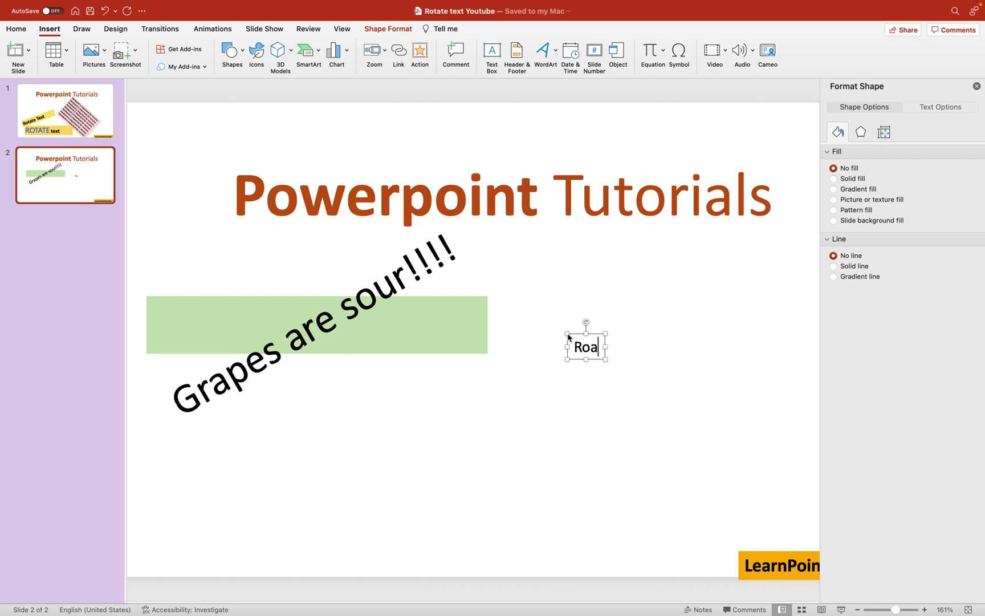
{"action": "key", "text": "BackSpace"}
{"action": "type", "text": "tating Shapes "}
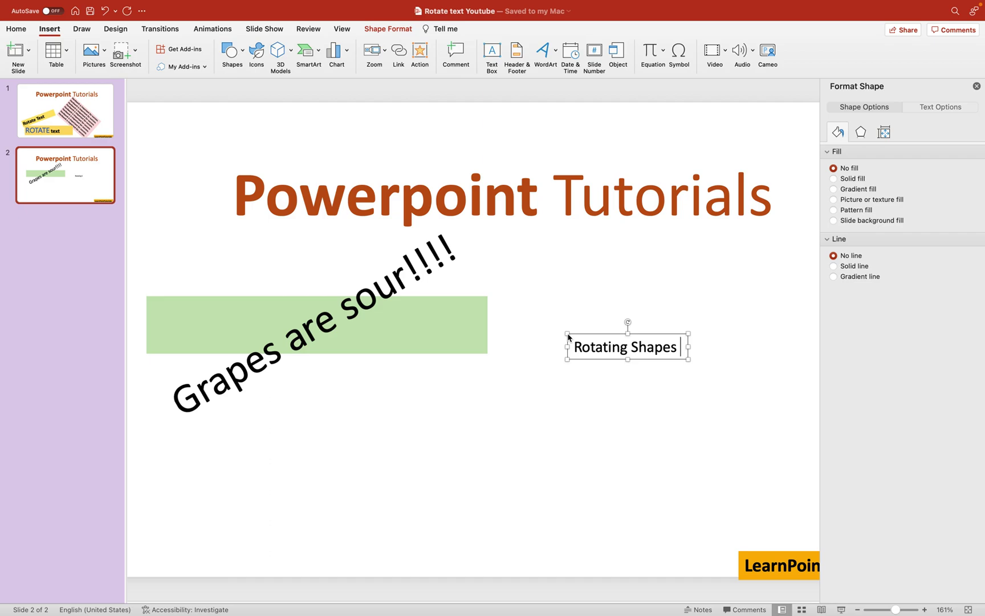
{"action": "type", "text": "!!!"}
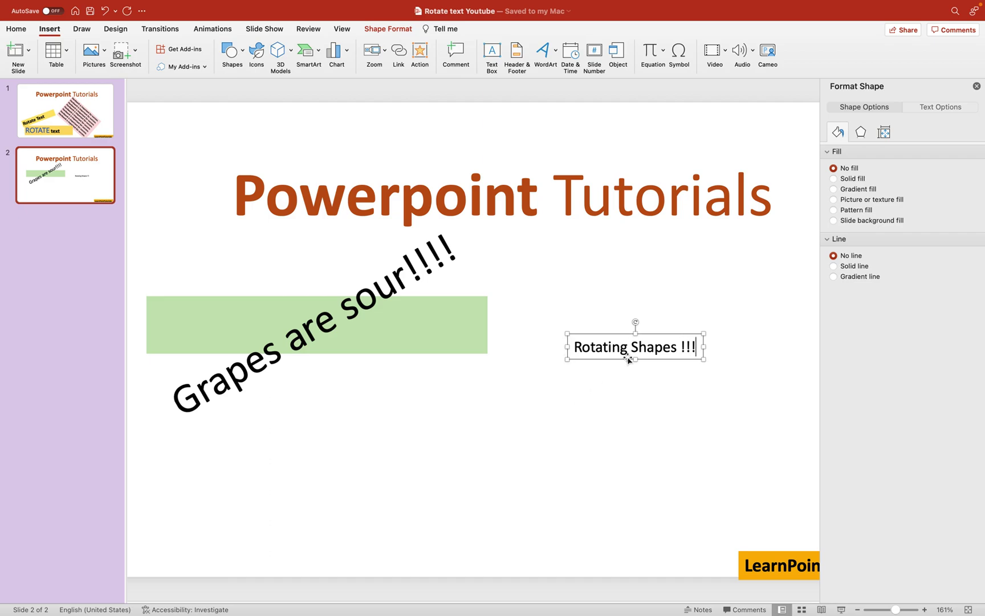
{"action": "left_click", "coordinate": [608, 342]}
{"action": "left_click", "coordinate": [22, 31]}
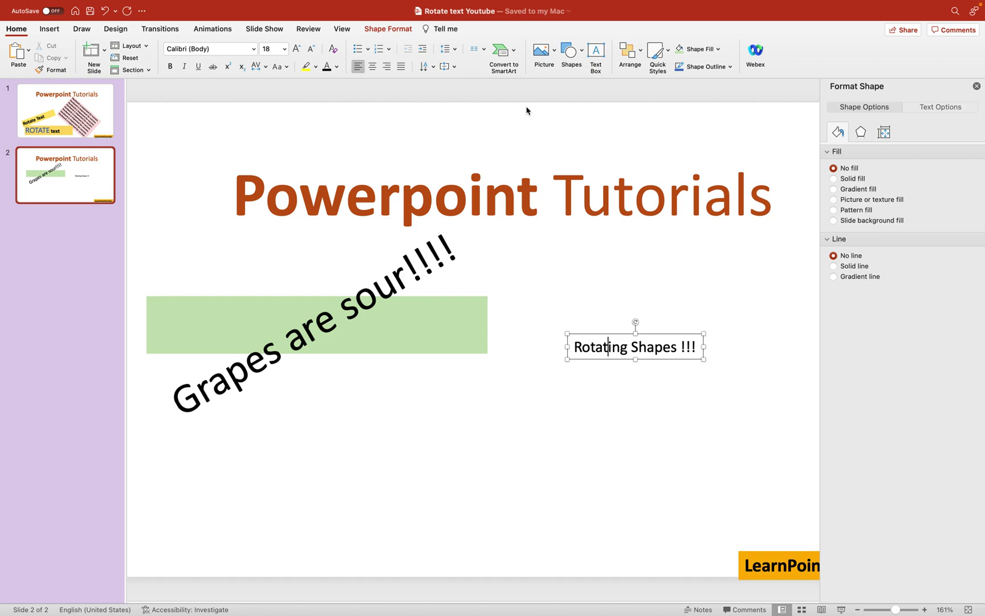
- Fill the 'Rotating Shapes !!!' box with orange
{"action": "left_click", "coordinate": [718, 49]}
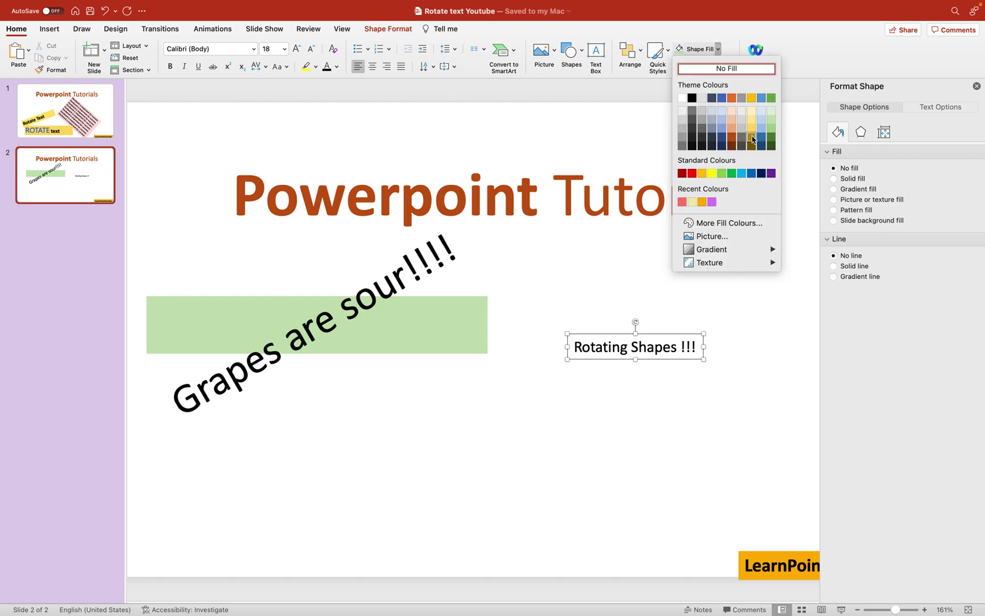
{"action": "left_click", "coordinate": [732, 131]}
{"action": "left_click", "coordinate": [661, 437]}
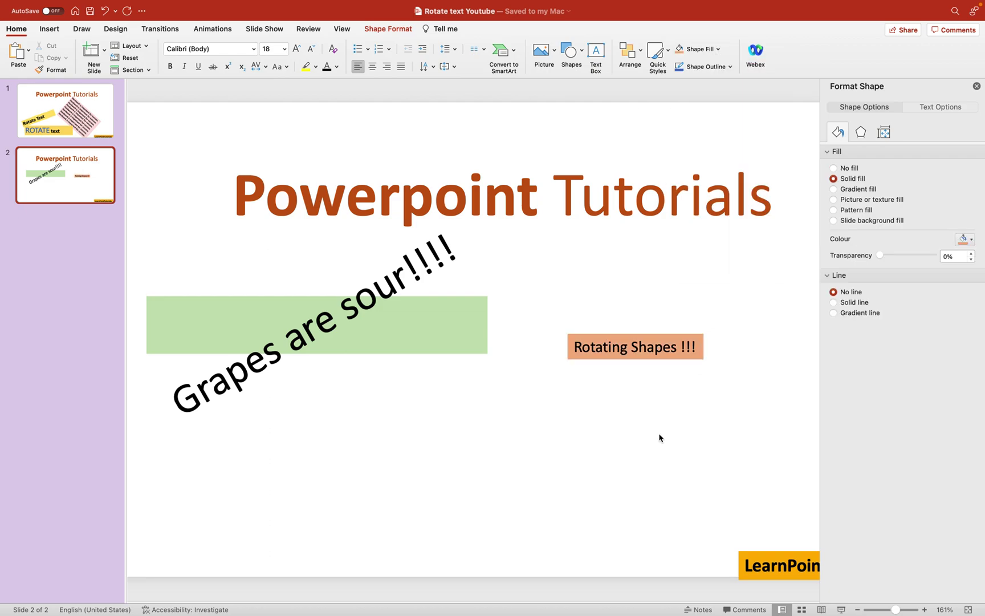
- Make the 'Rotating Shapes !!!' text bold at 32 pt
{"action": "double_click", "coordinate": [676, 354]}
{"action": "triple_click", "coordinate": [600, 354]}
{"action": "left_click", "coordinate": [284, 49]}
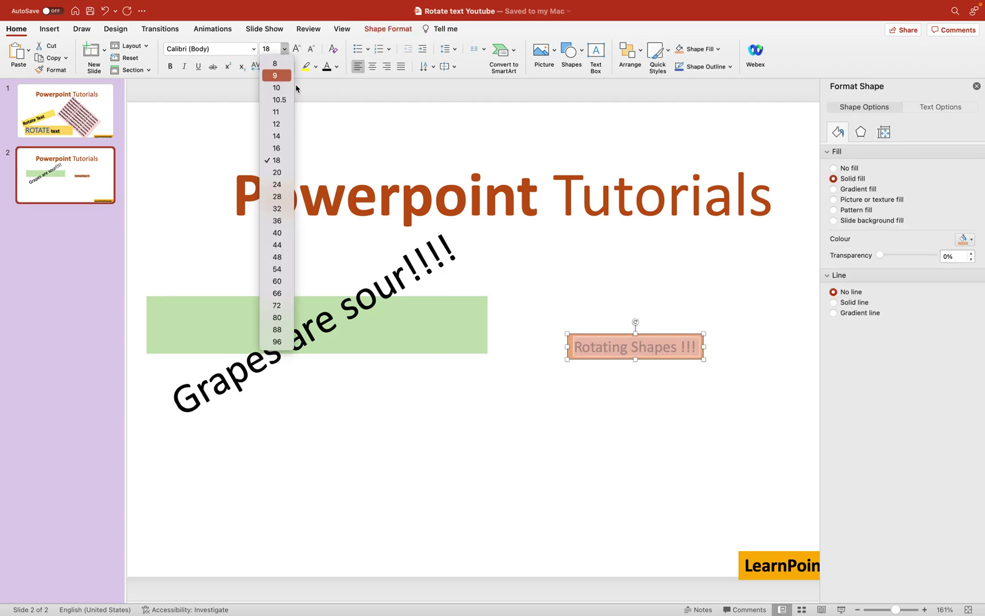
{"action": "left_click", "coordinate": [276, 214]}
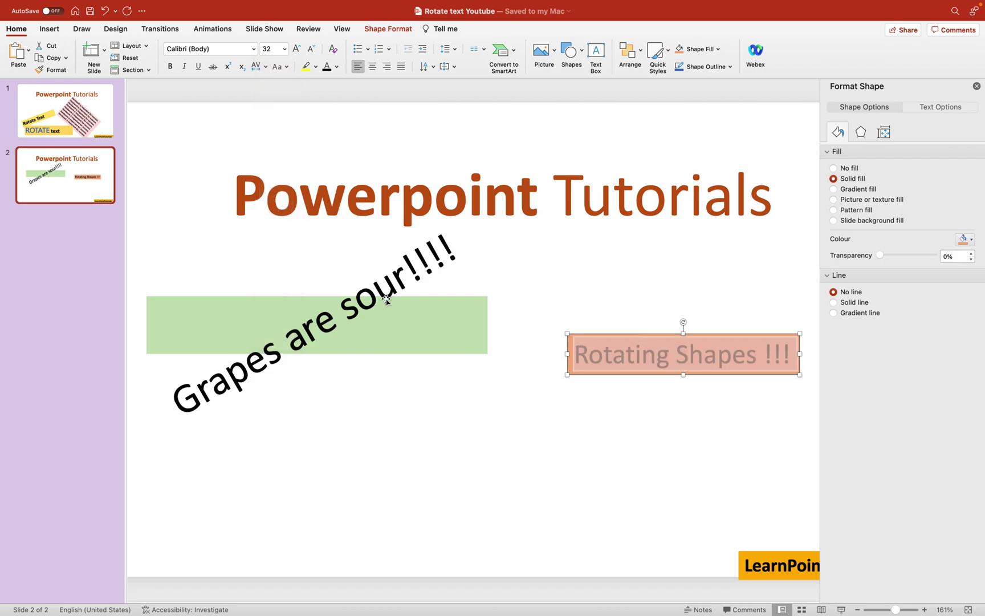
{"action": "left_click", "coordinate": [170, 66]}
{"action": "left_click", "coordinate": [700, 394]}
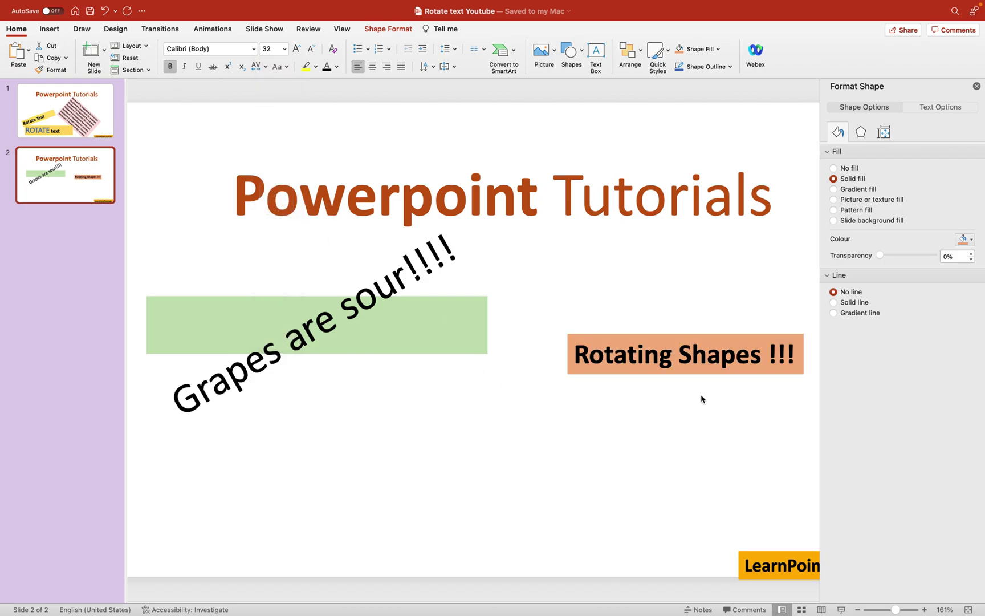
{"action": "left_click", "coordinate": [697, 335]}
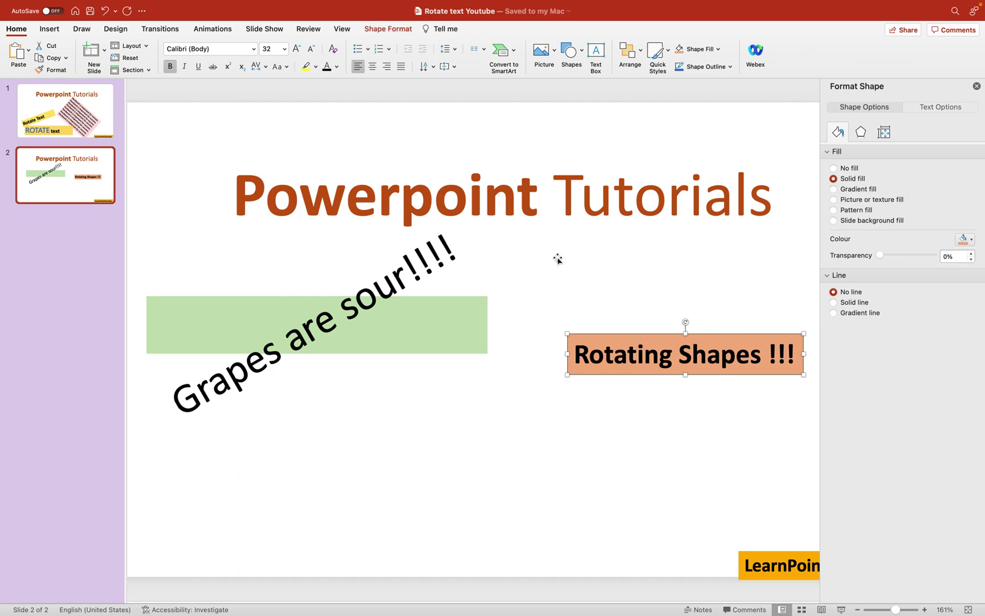
{"action": "left_click", "coordinate": [530, 428]}
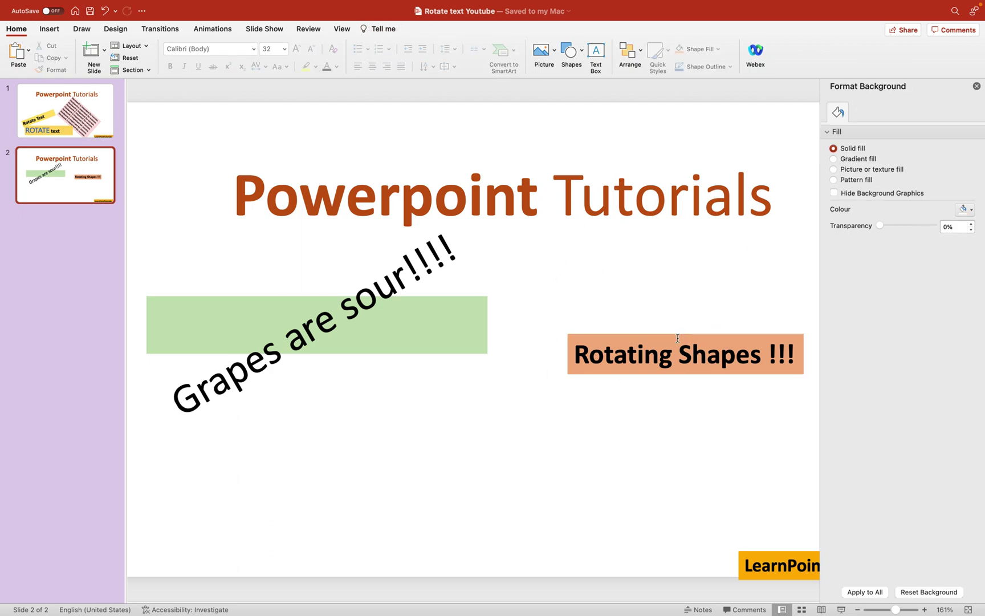
- Set the orange box's Format Shape 3-D Z Rotation to 30°
{"action": "left_click", "coordinate": [657, 348]}
{"action": "right_click", "coordinate": [658, 349]}
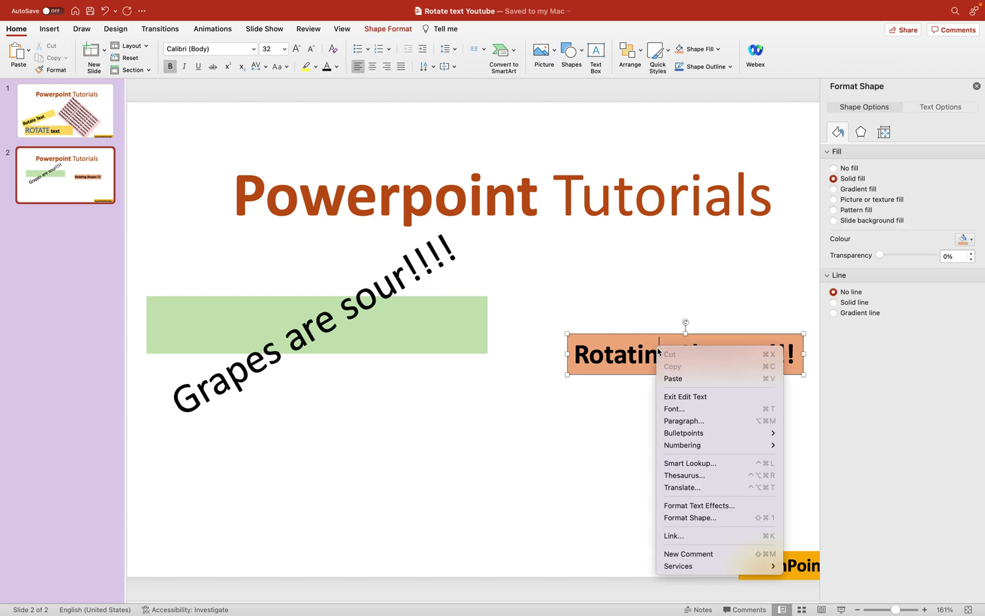
{"action": "left_click", "coordinate": [695, 518]}
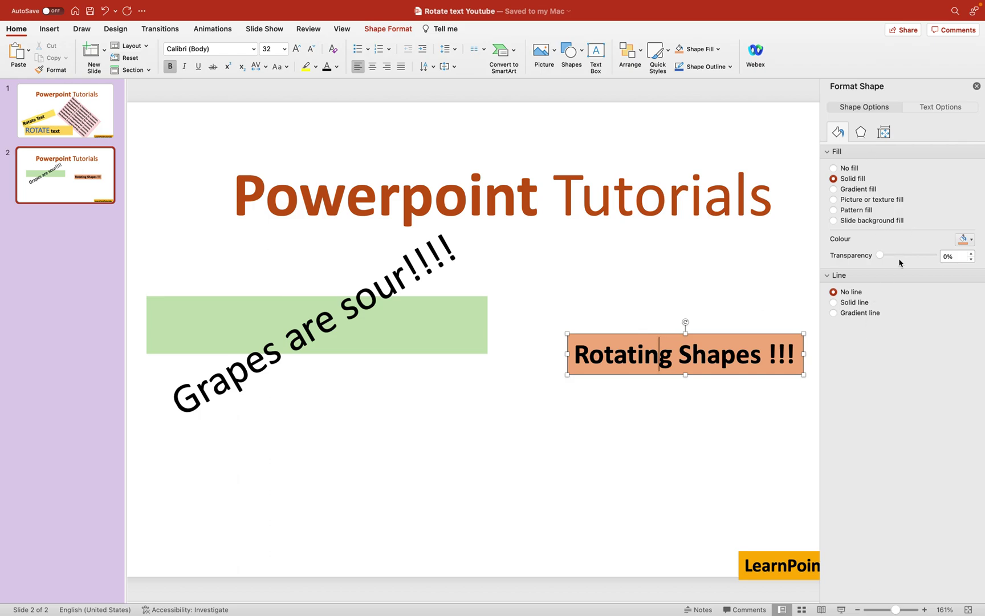
{"action": "left_click", "coordinate": [861, 133]}
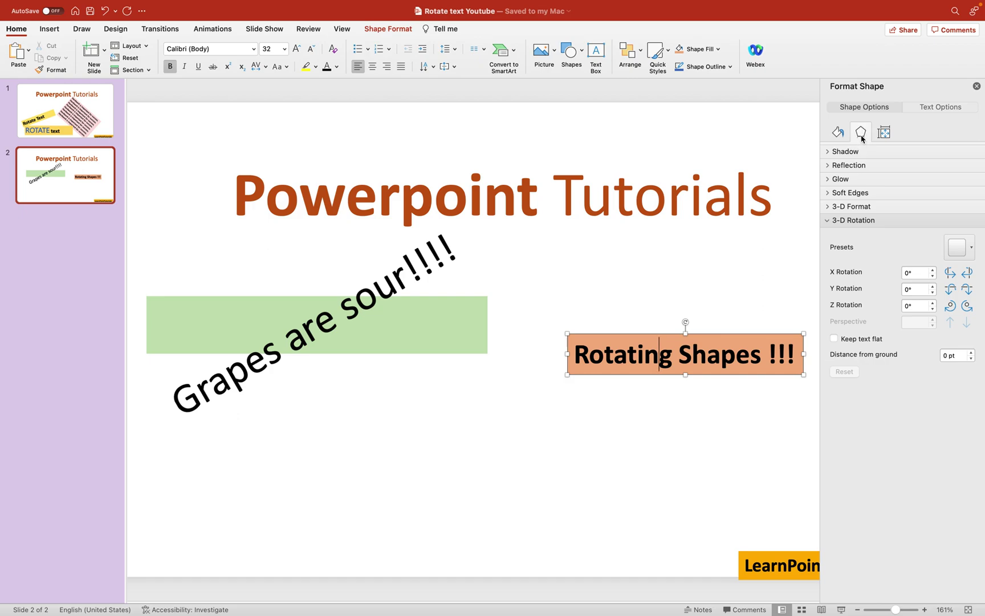
{"action": "left_click", "coordinate": [903, 306]}
{"action": "type", "text": "309"}
{"action": "key", "text": "Return"}
{"action": "left_click", "coordinate": [713, 465]}
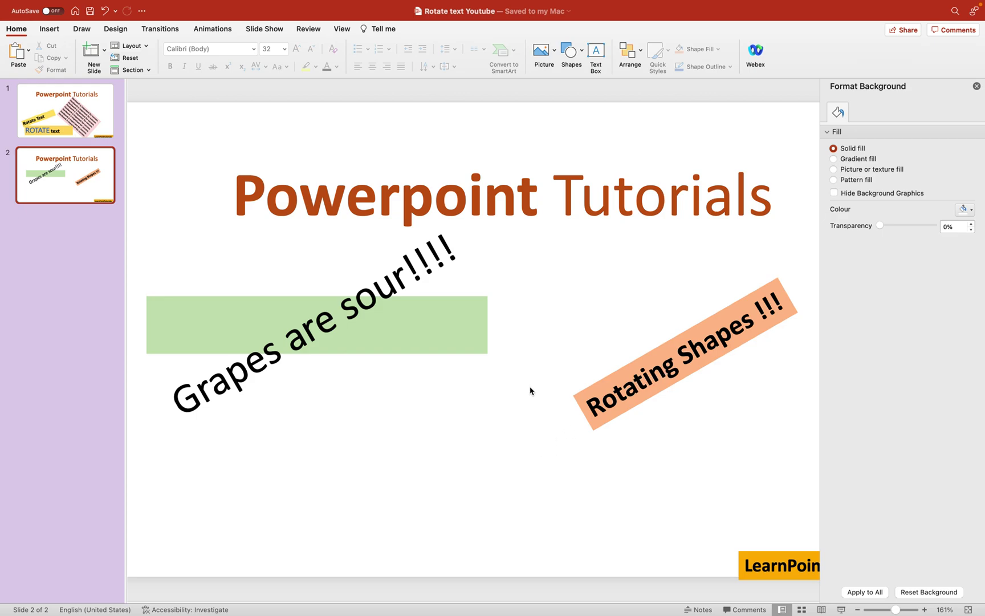
{"action": "left_click", "coordinate": [382, 299]}
{"action": "left_click", "coordinate": [373, 335]}
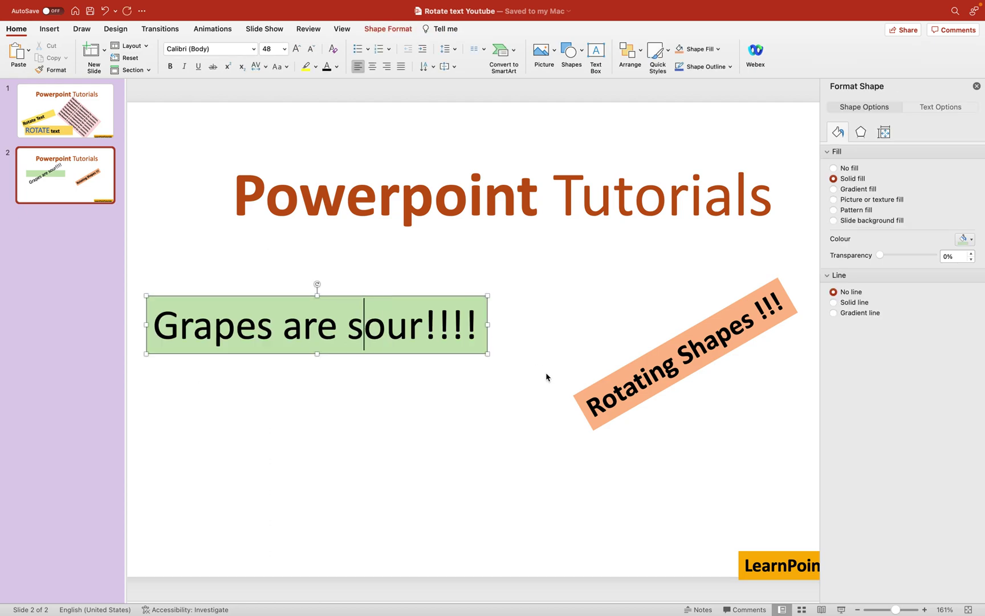
{"action": "right_click", "coordinate": [433, 337]}
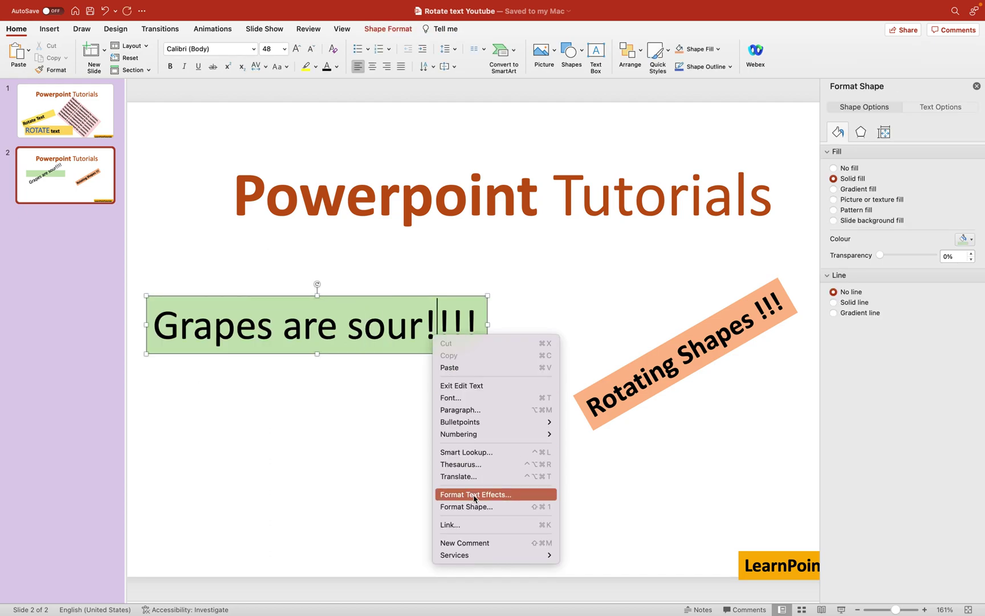
{"action": "left_click", "coordinate": [473, 496]}
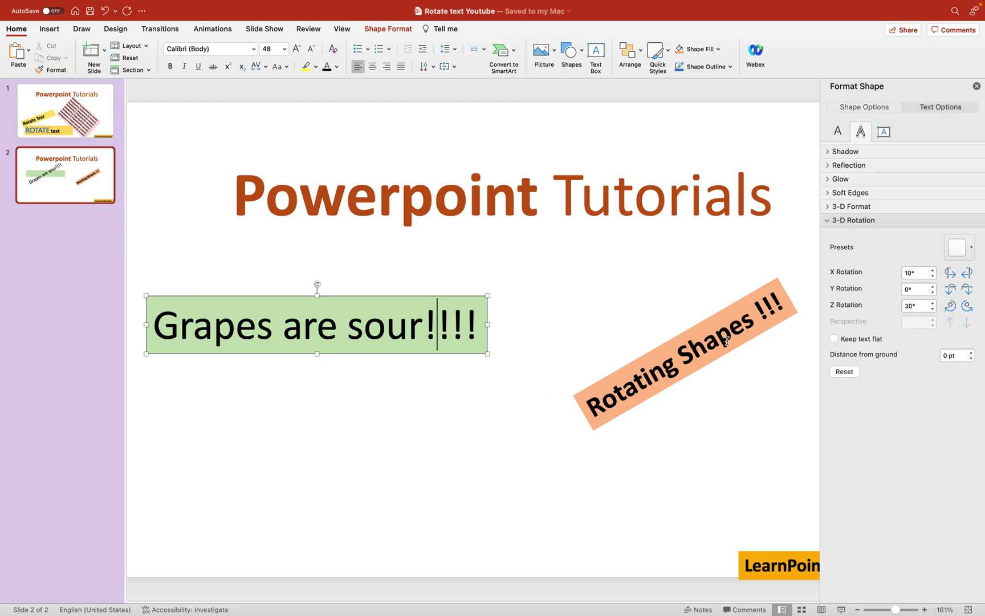
{"action": "left_click", "coordinate": [687, 344]}
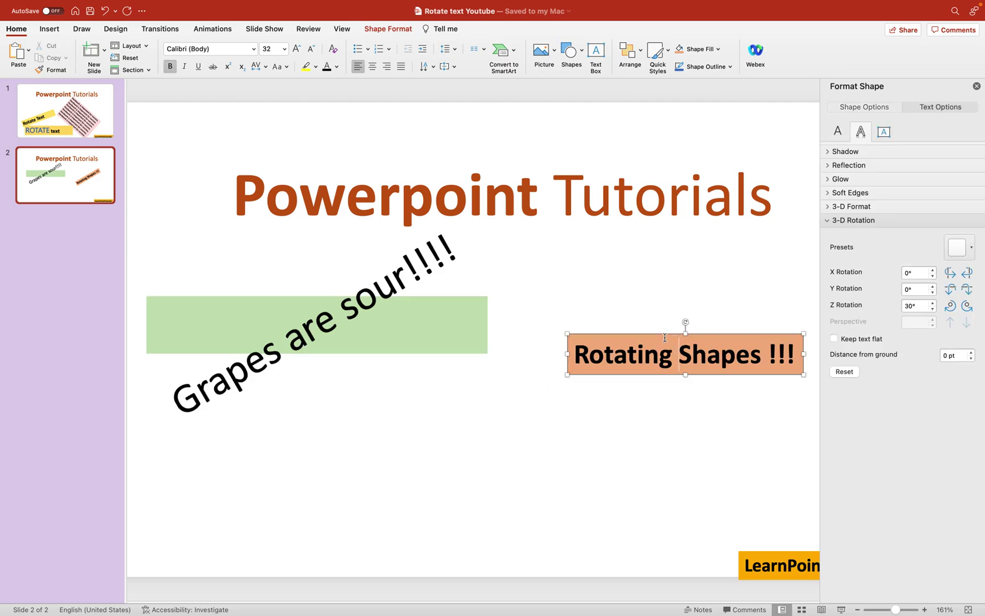
{"action": "right_click", "coordinate": [664, 337]}
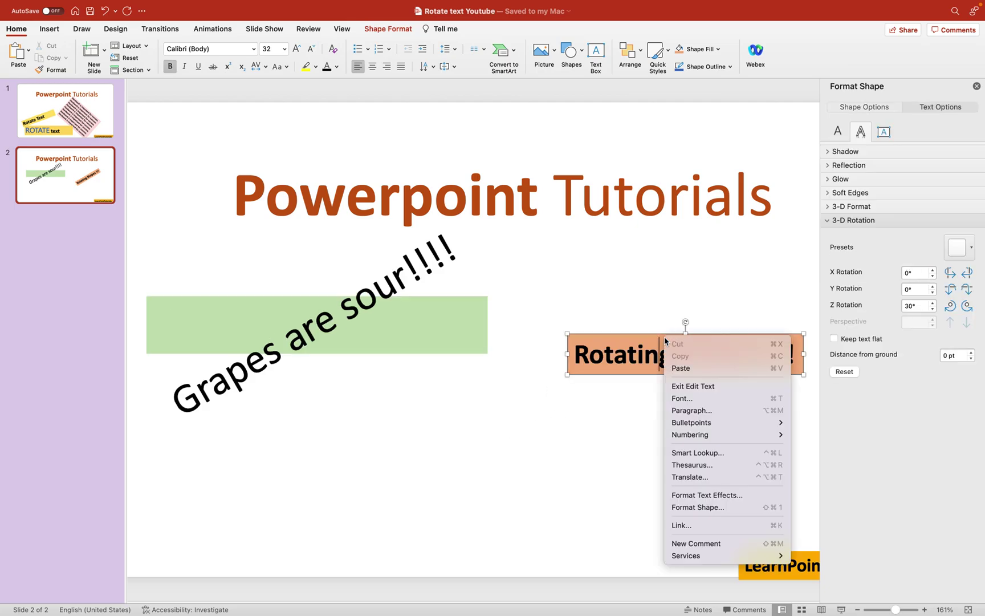
{"action": "left_click", "coordinate": [711, 507]}
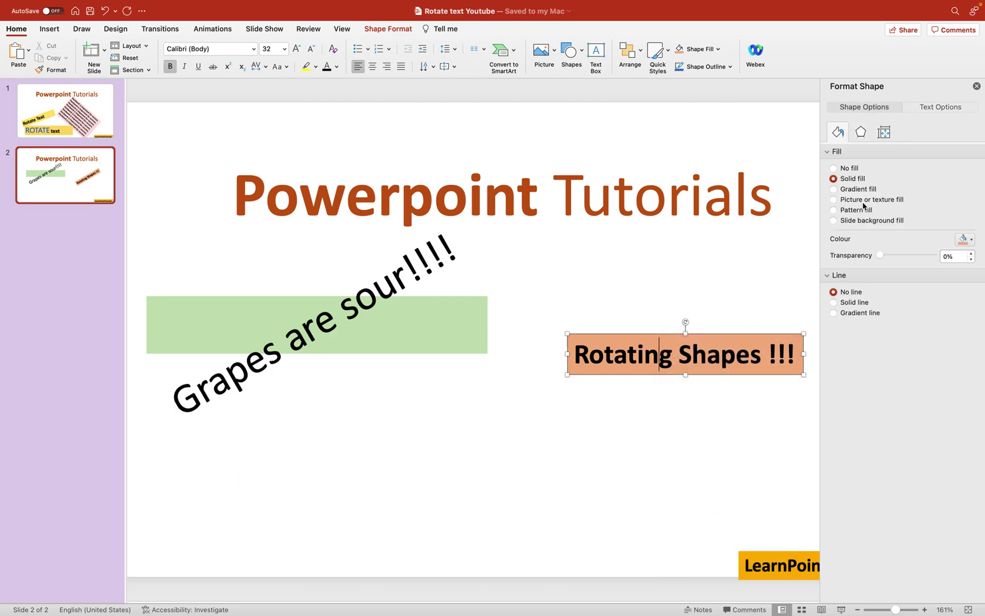
{"action": "left_click", "coordinate": [860, 133]}
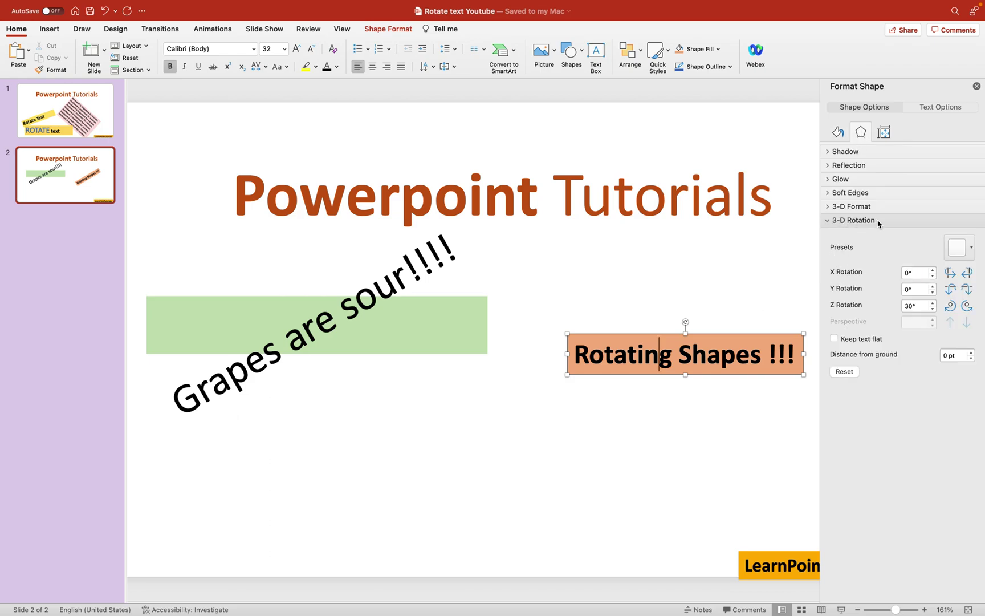
{"action": "left_click", "coordinate": [681, 479]}
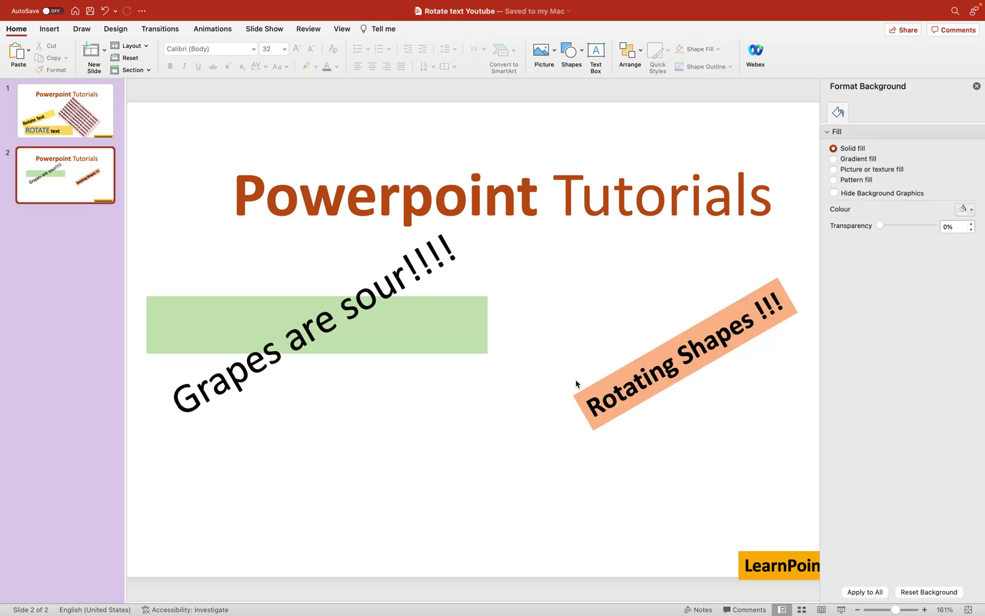
{"action": "left_click", "coordinate": [631, 383]}
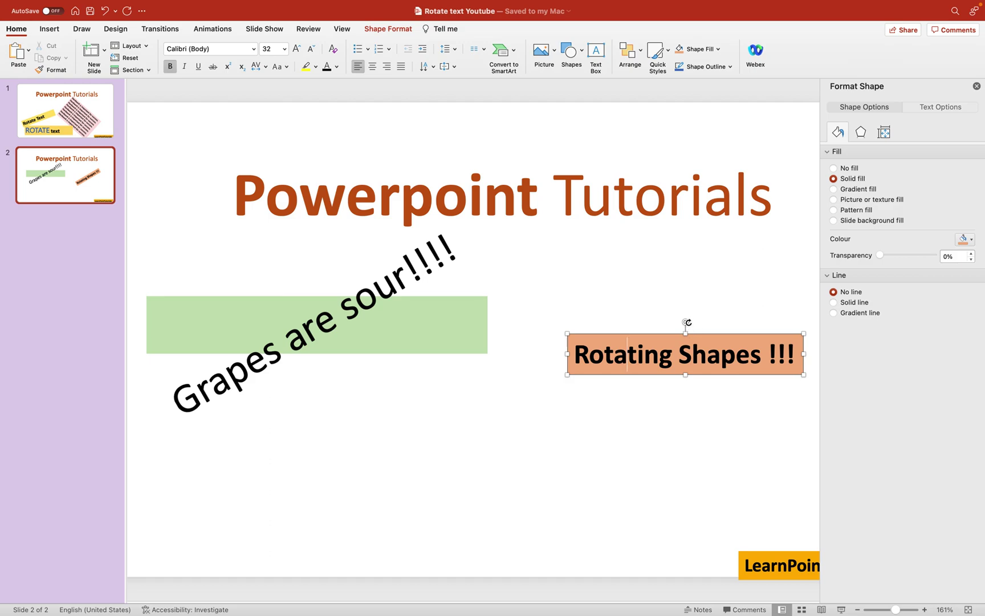
- Drag the green box's rotation handle to about 210°, turning its text upside down
{"action": "left_click", "coordinate": [409, 310]}
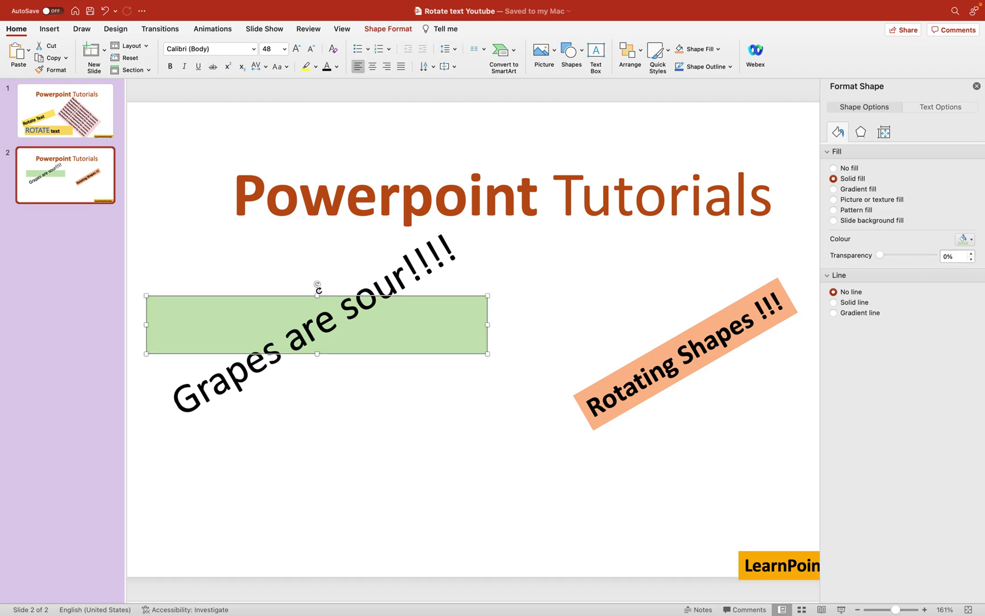
{"action": "scroll", "coordinate": [318, 284], "scroll_direction": "down", "scroll_amount": 5}
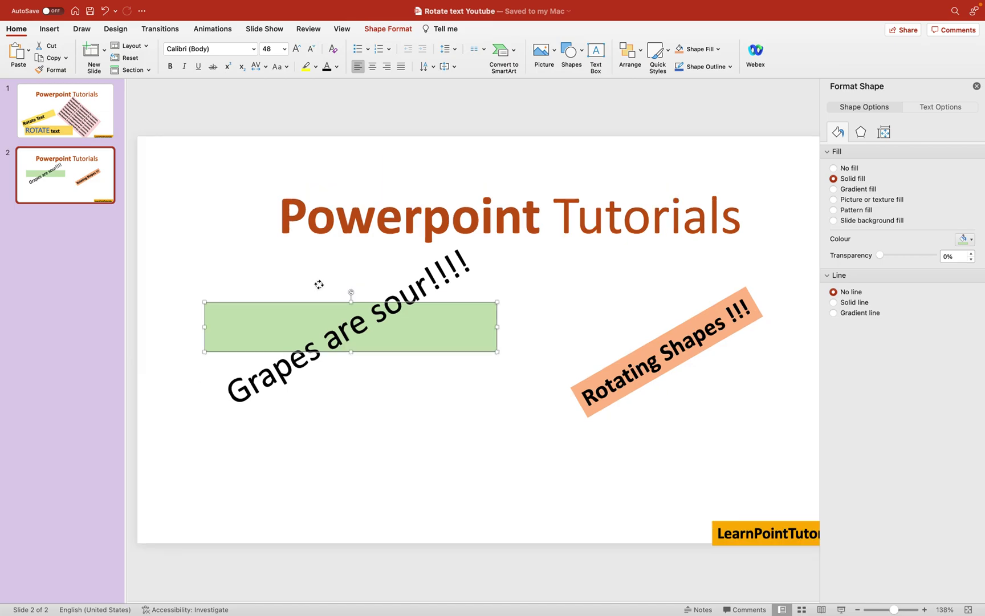
{"action": "left_click_drag", "start_coordinate": [348, 292], "coordinate": [395, 346]}
{"action": "right_click", "coordinate": [396, 346]}
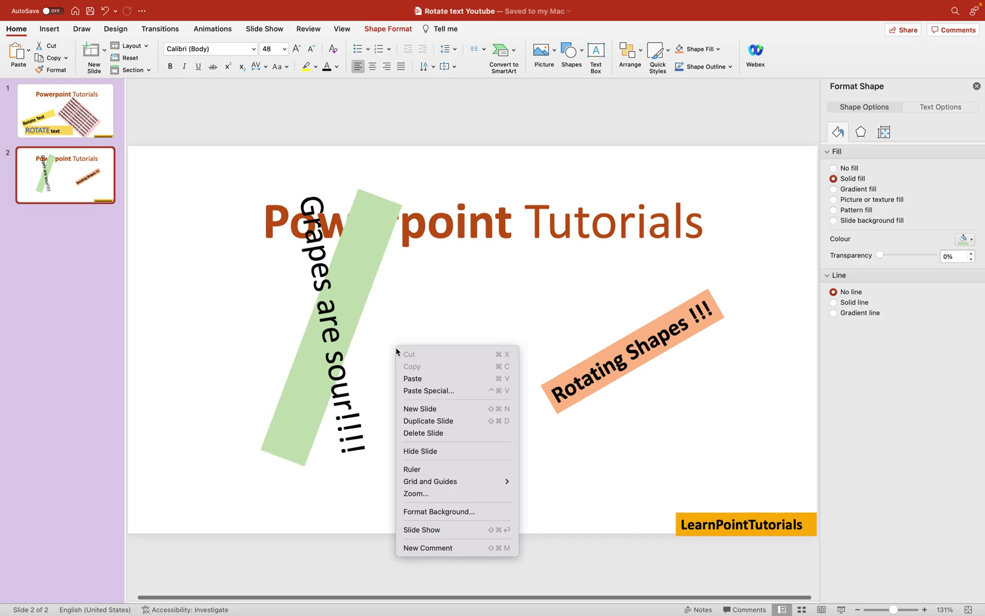
{"action": "left_click", "coordinate": [371, 268]}
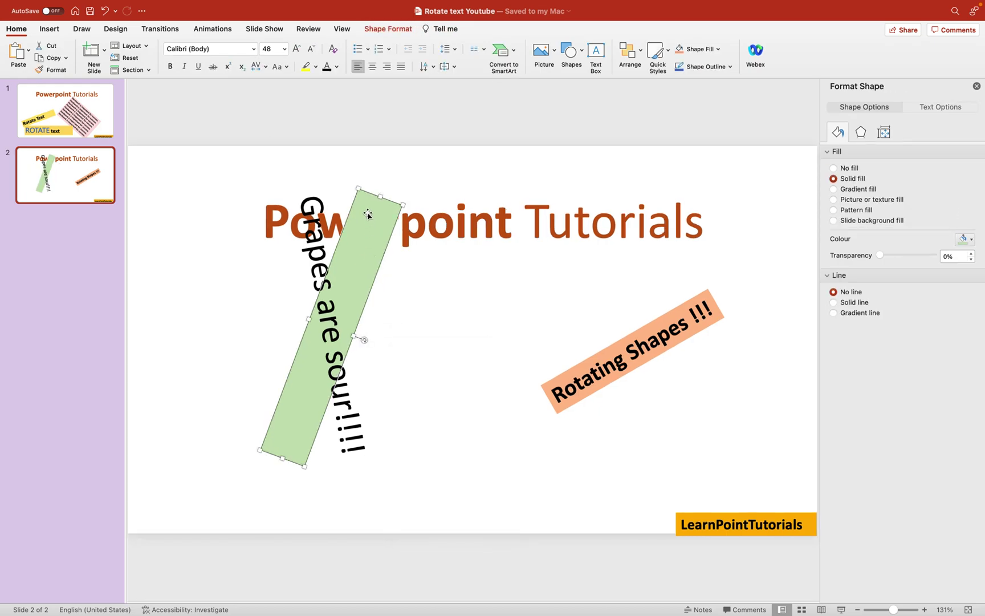
{"action": "left_click_drag", "start_coordinate": [366, 340], "coordinate": [328, 363]}
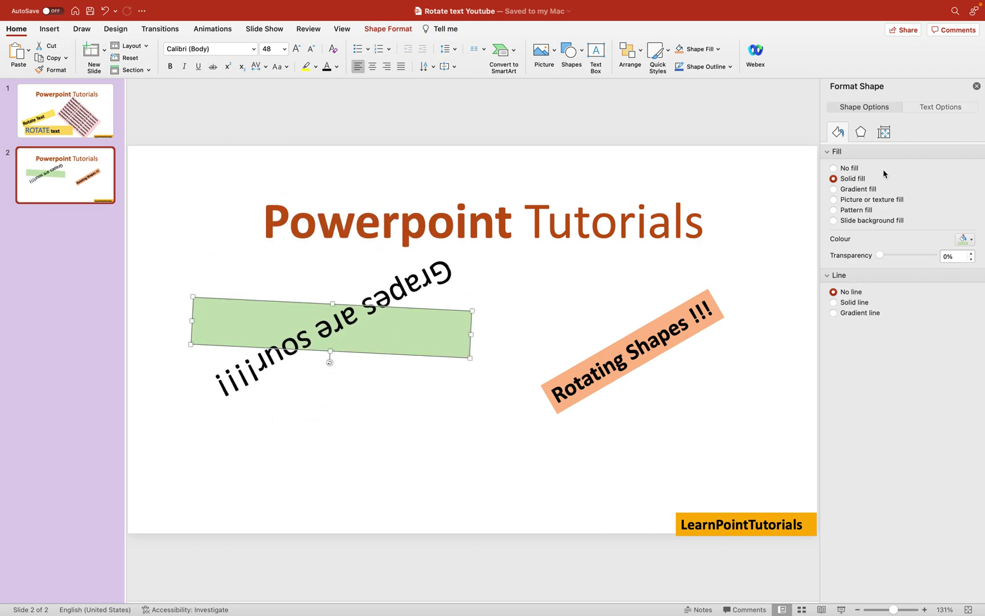